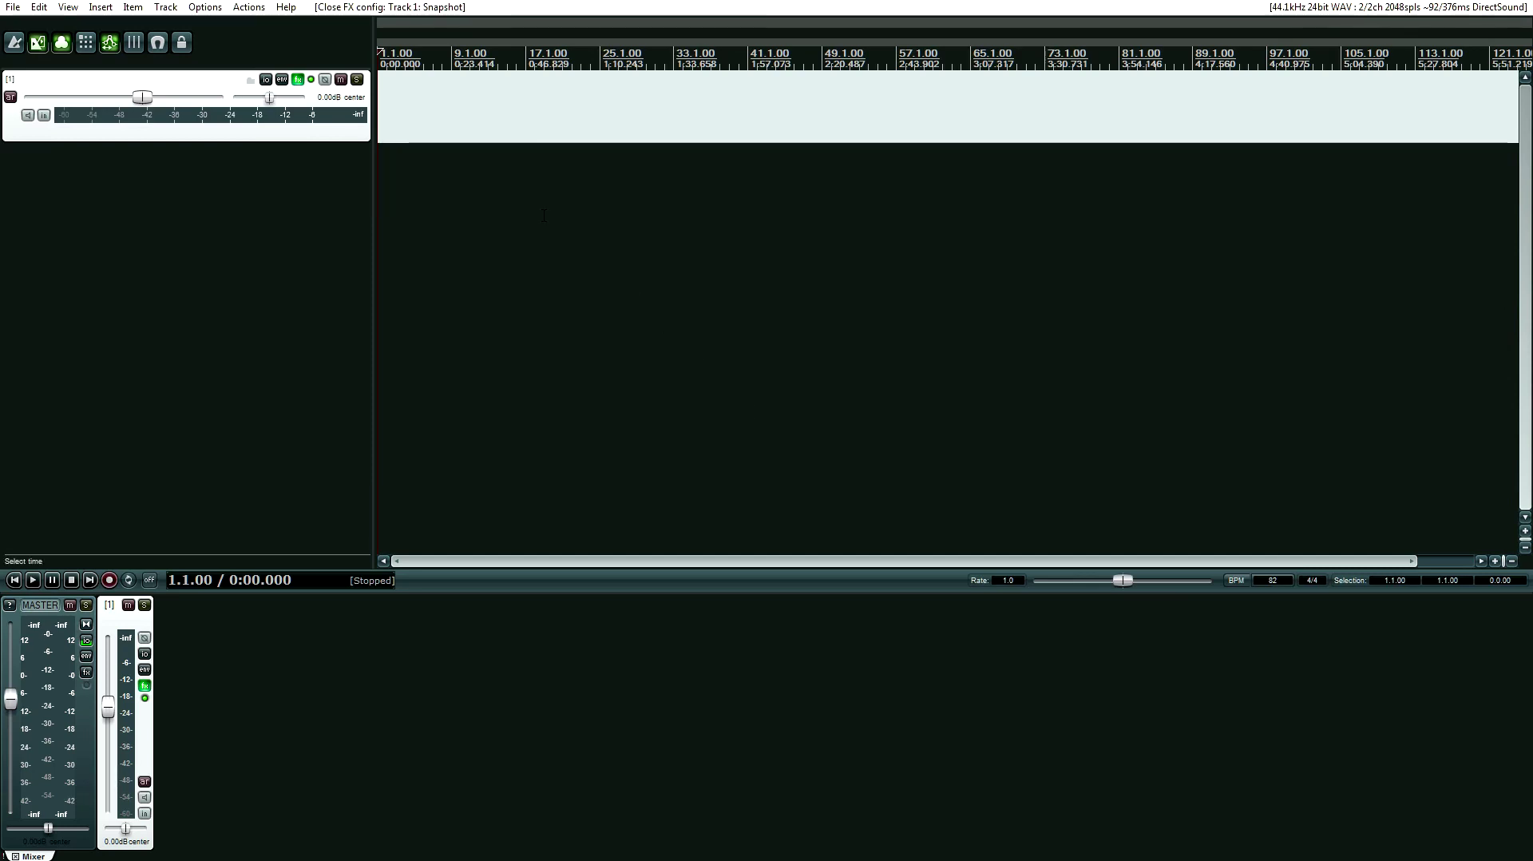
Float the Snapshot plugin from Track 1's FX chain in its own window and close the chain.
{"action": "left_click", "coordinate": [298, 79]}
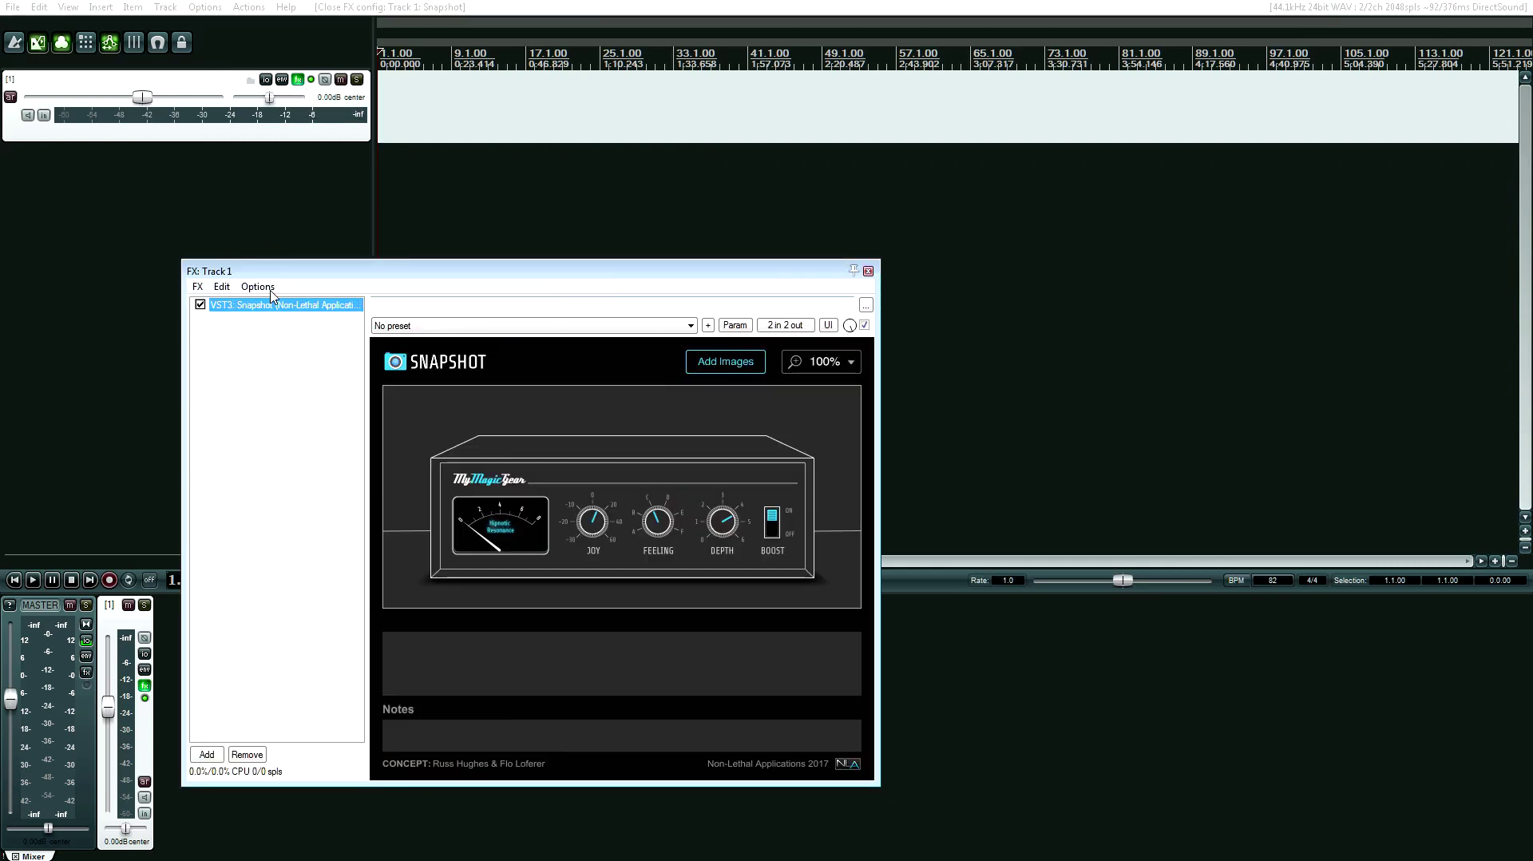
{"action": "double_click", "coordinate": [300, 307]}
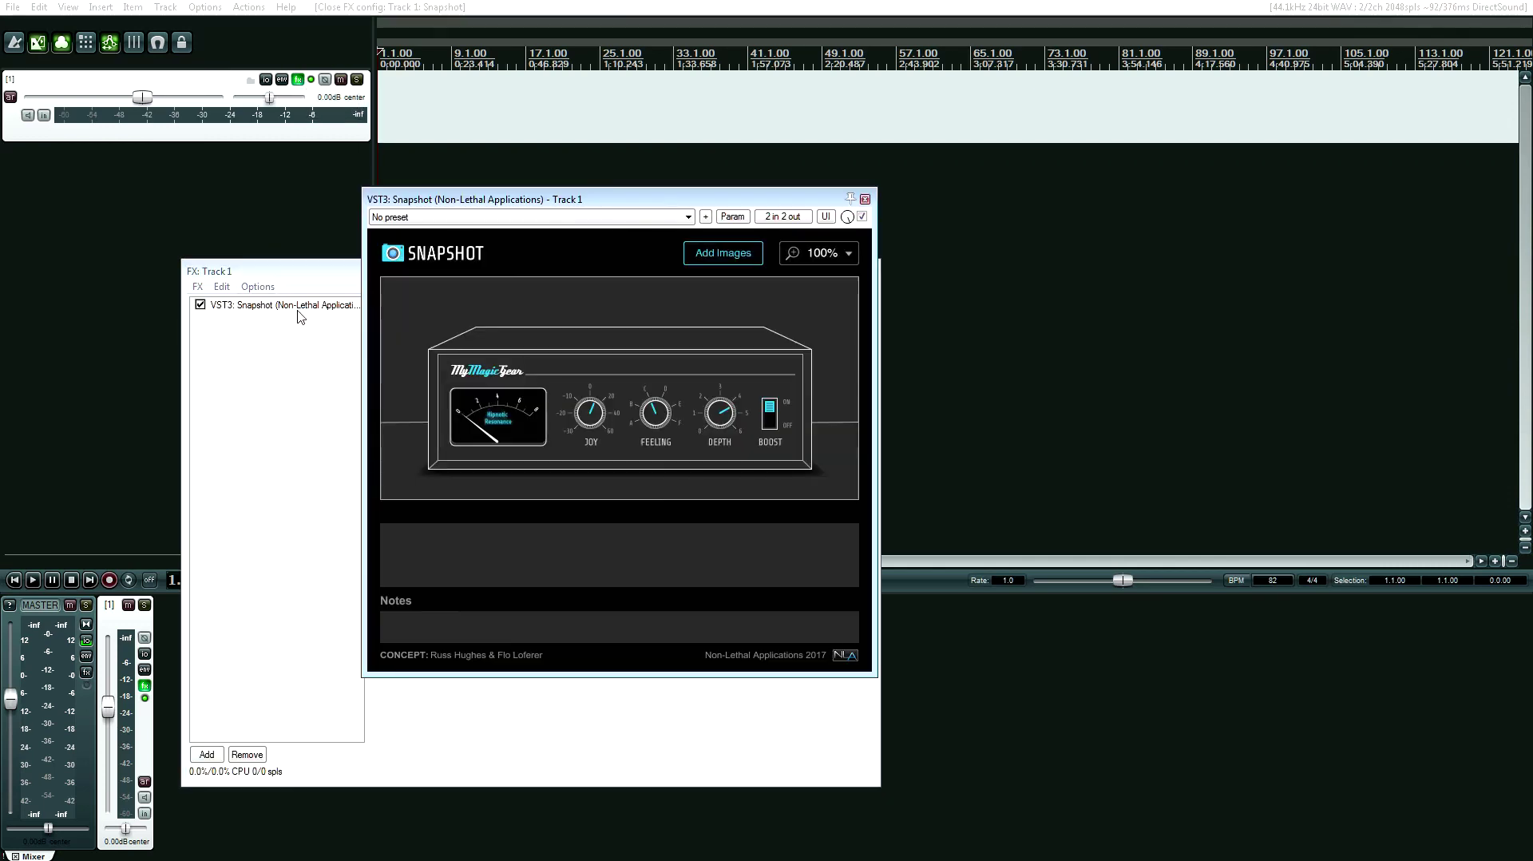
{"action": "left_click_drag", "start_coordinate": [330, 274], "coordinate": [313, 429]}
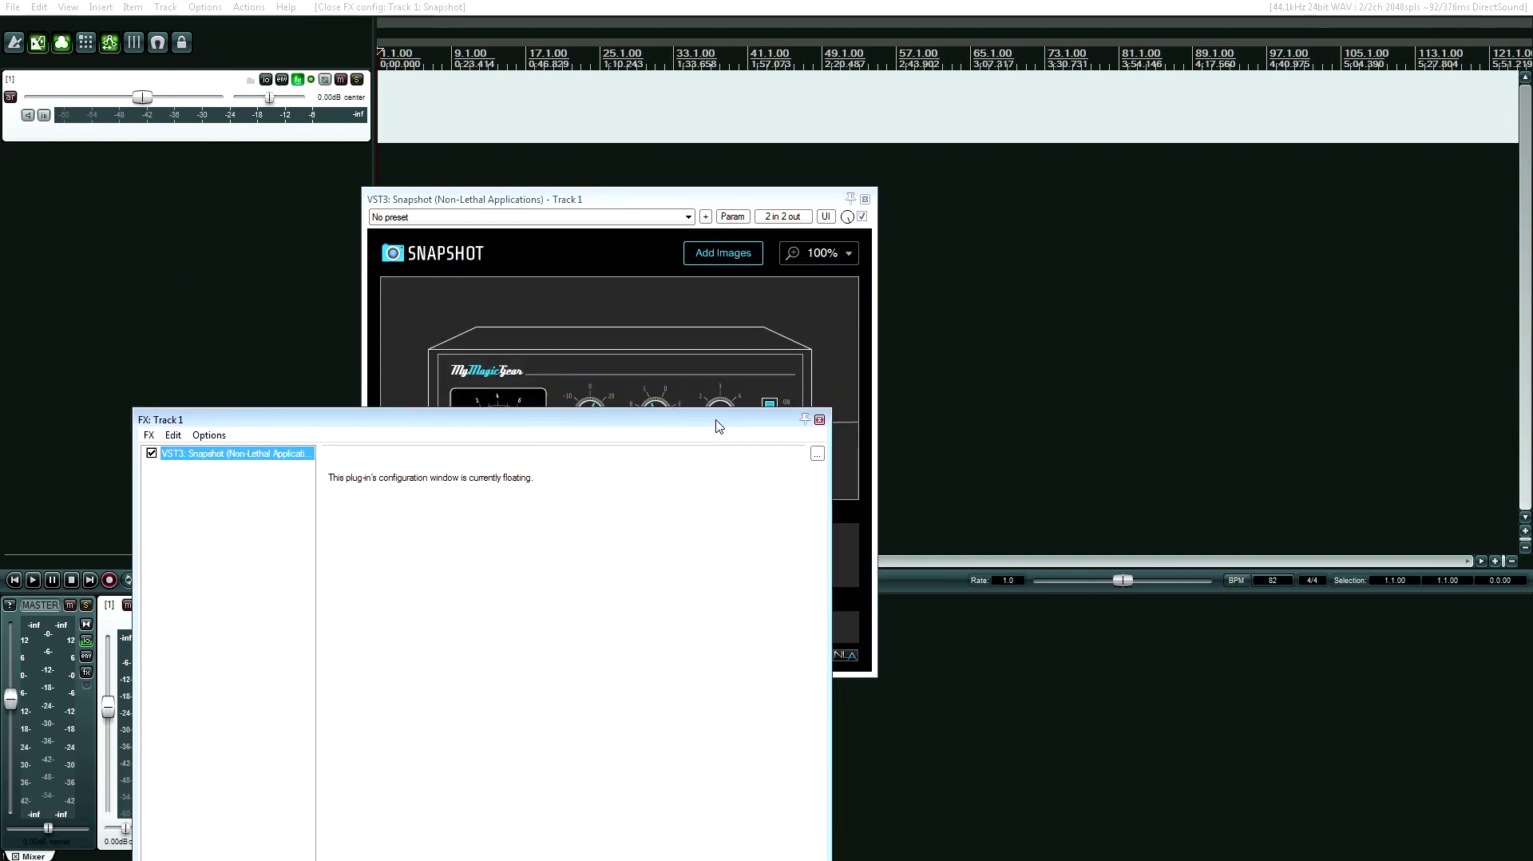
{"action": "left_click", "coordinate": [825, 421]}
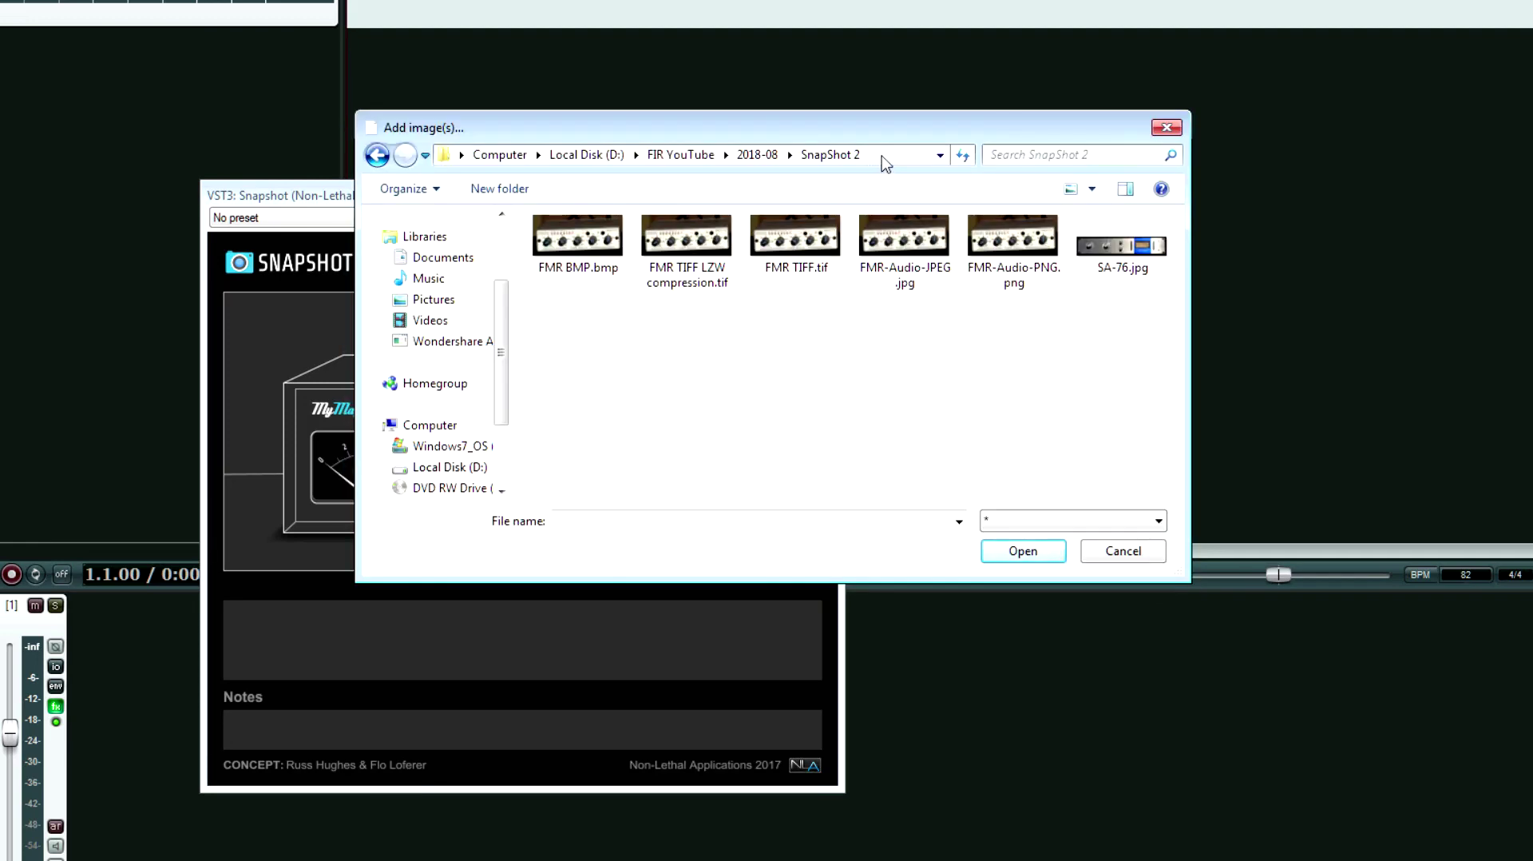
{"action": "left_click", "coordinate": [882, 156]}
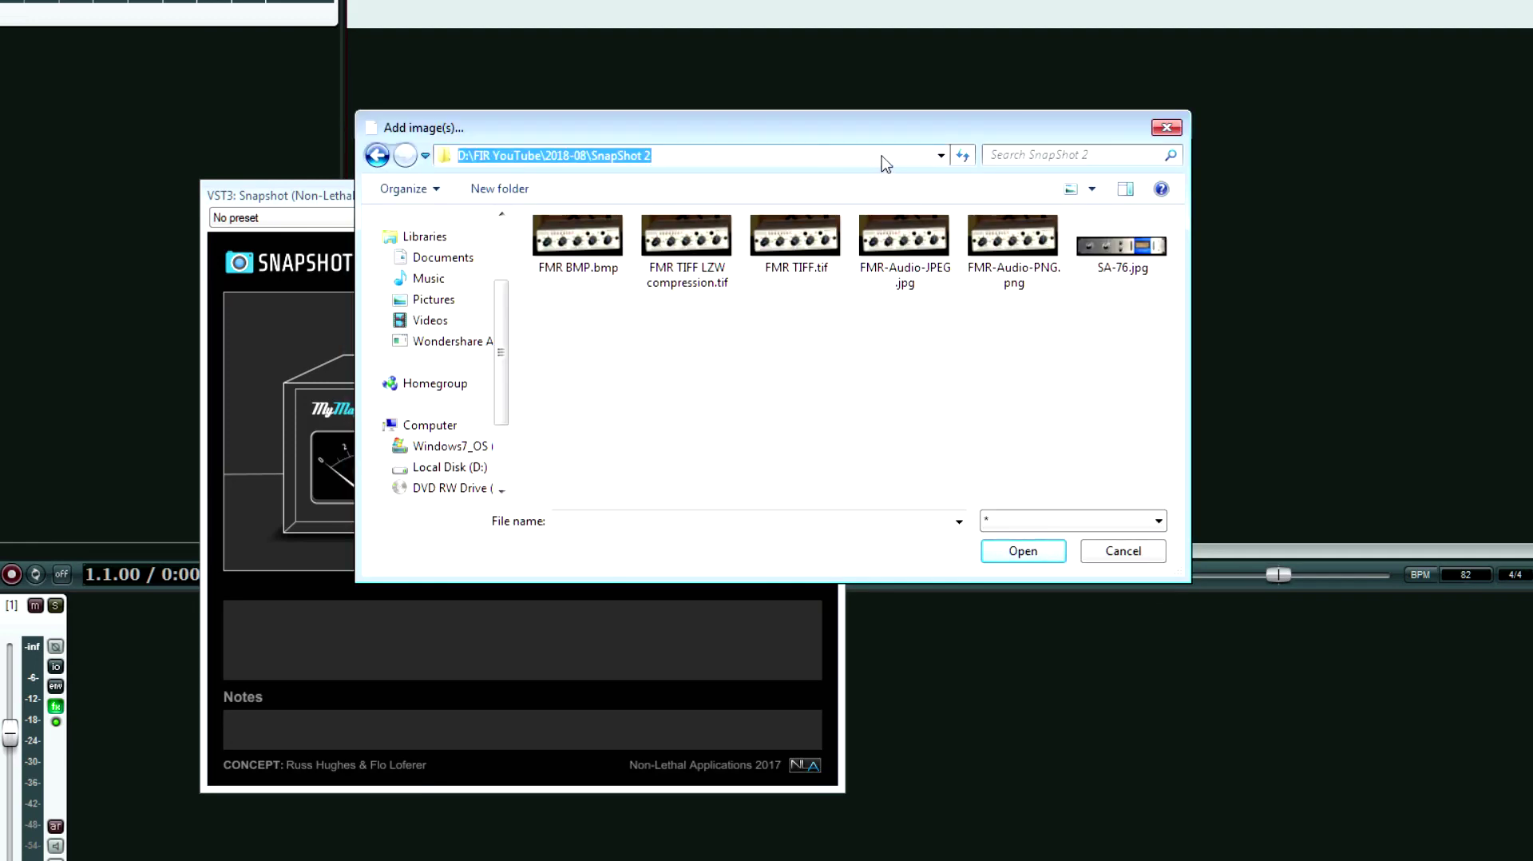
{"action": "left_click", "coordinate": [829, 364]}
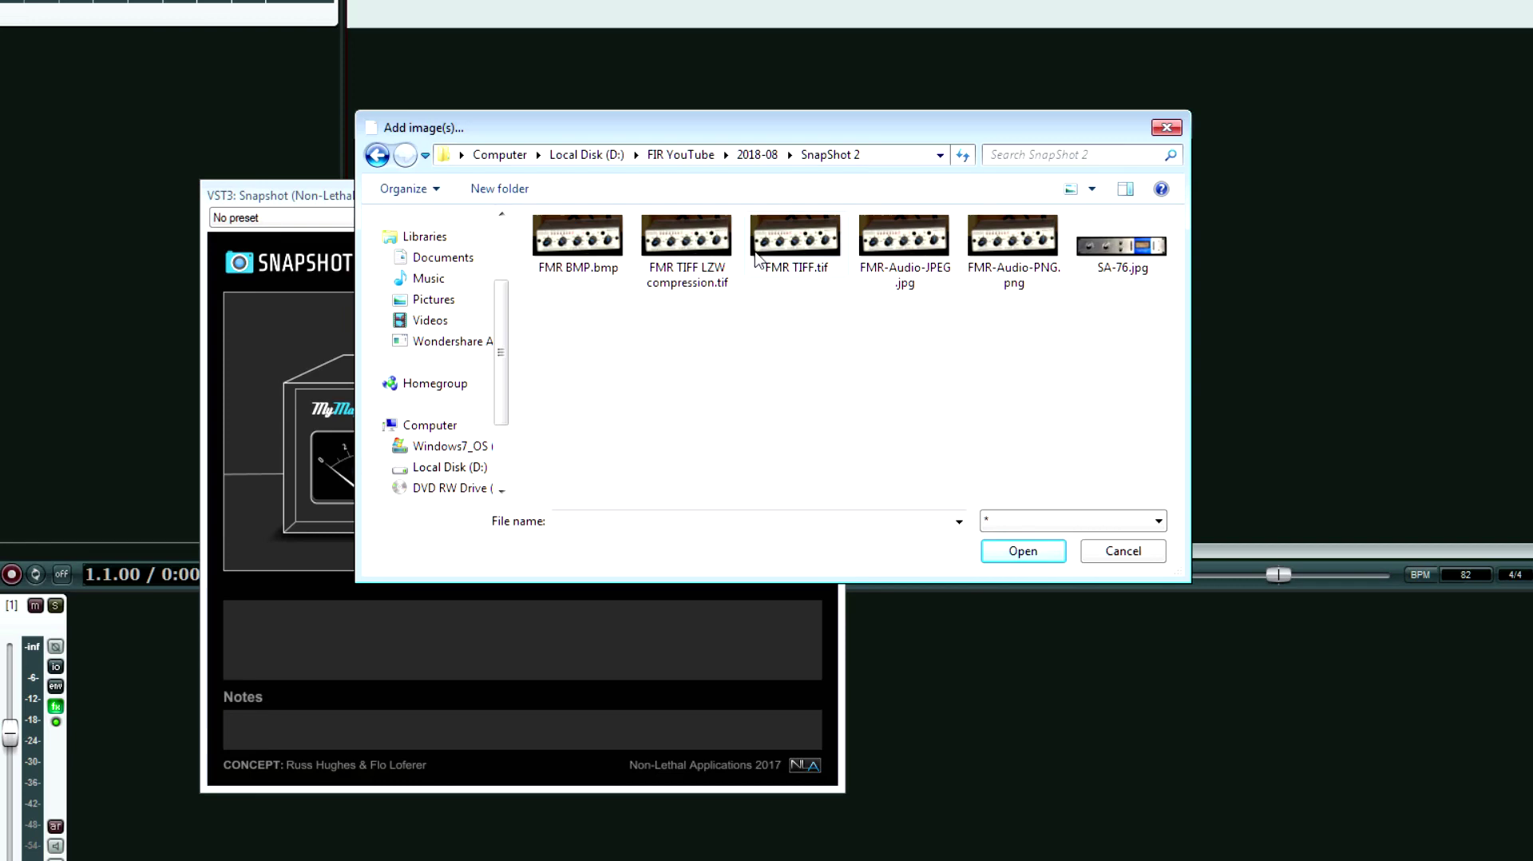
{"action": "double_click", "coordinate": [569, 320]}
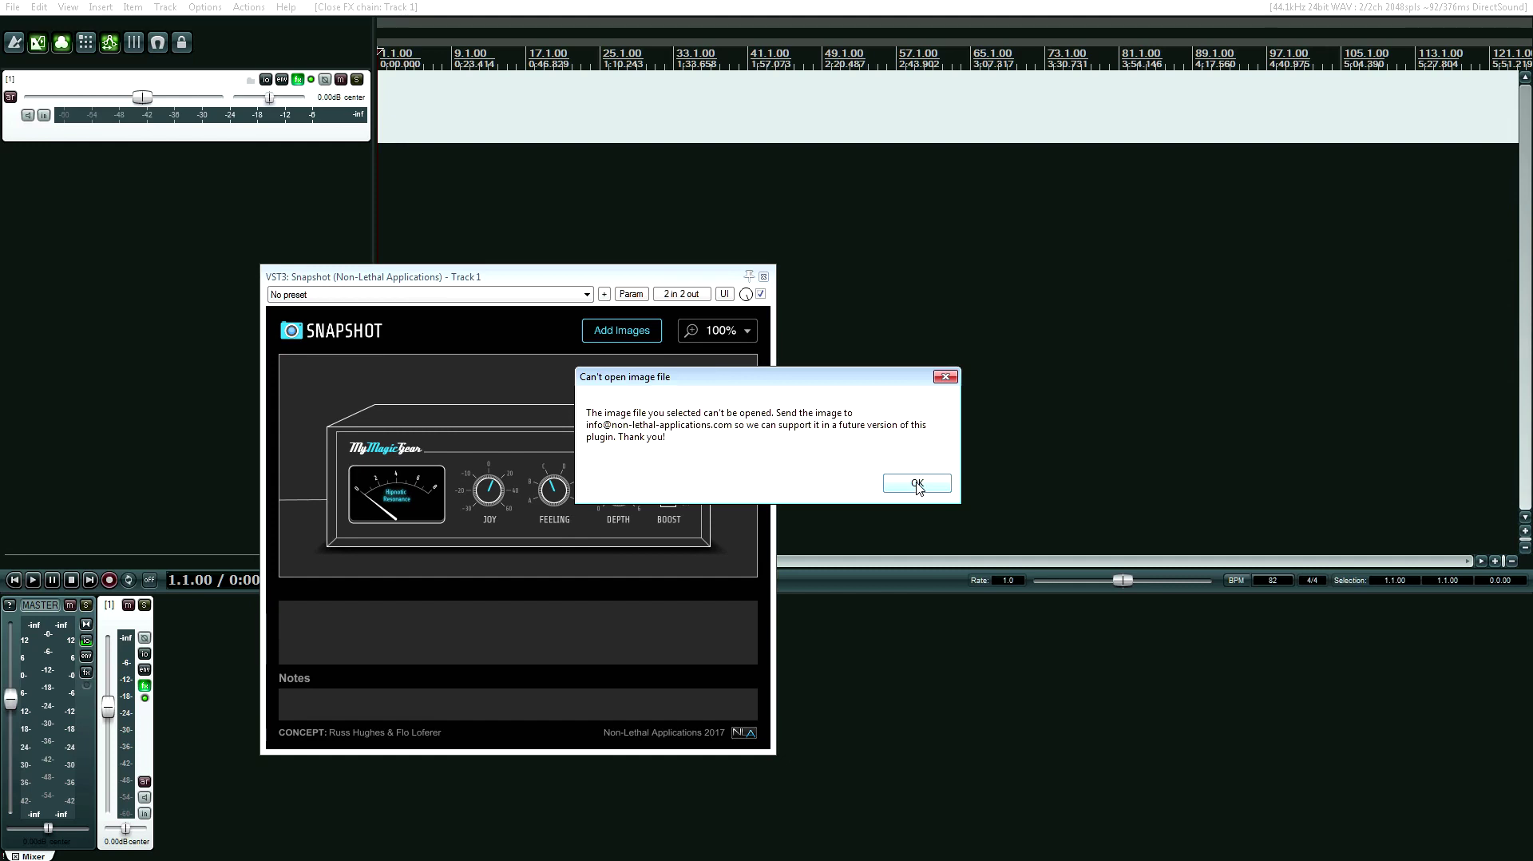
{"action": "left_click", "coordinate": [918, 483]}
{"action": "left_click", "coordinate": [621, 329]}
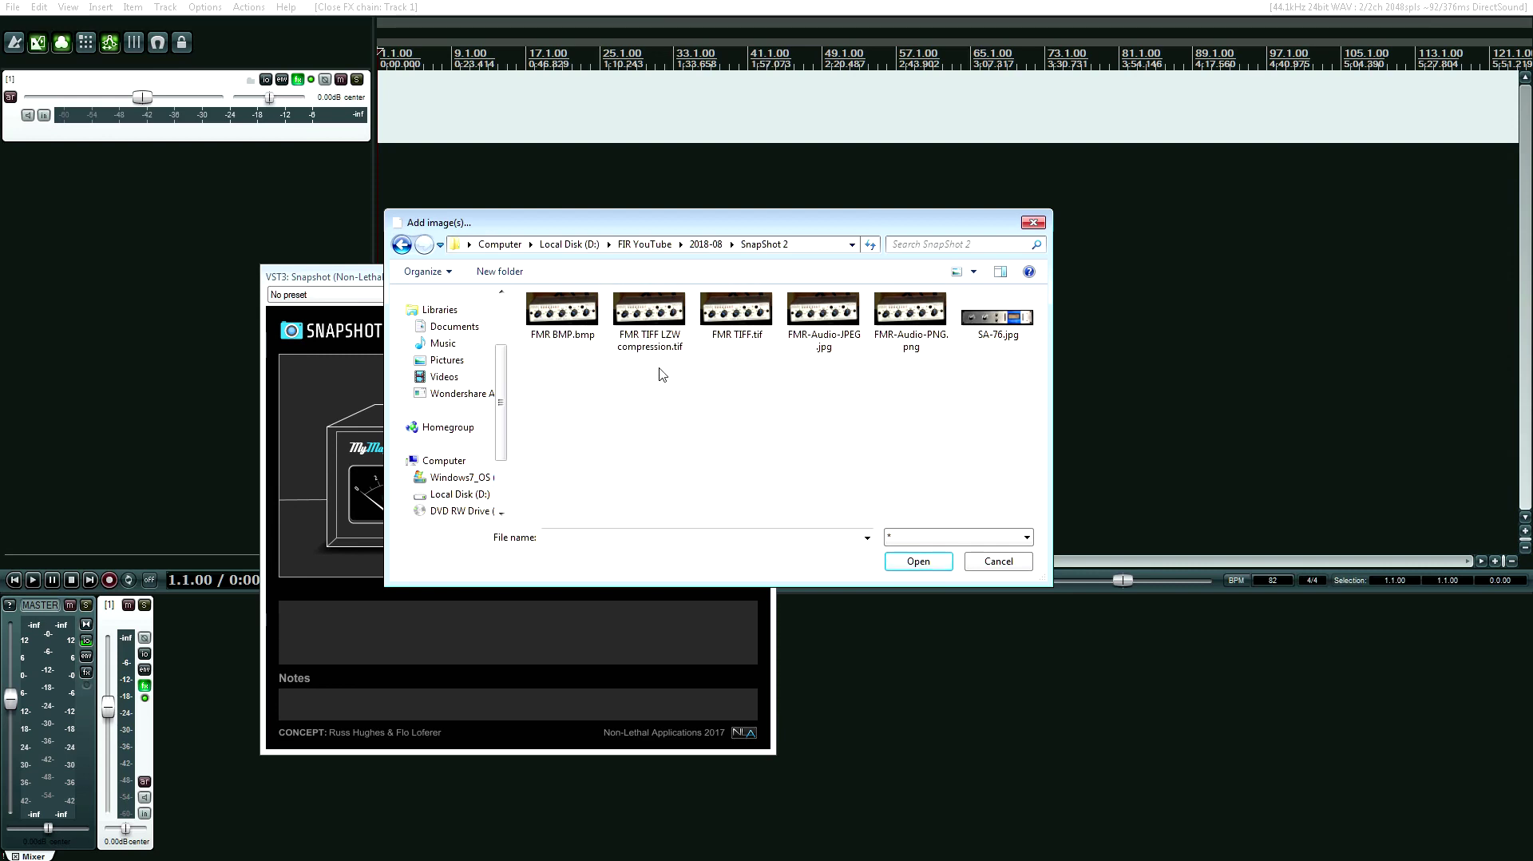
Try loading the LZW TIFF and FMR TIFF.tif photos into Snapshot, which fail to open.
{"action": "left_click", "coordinate": [649, 323]}
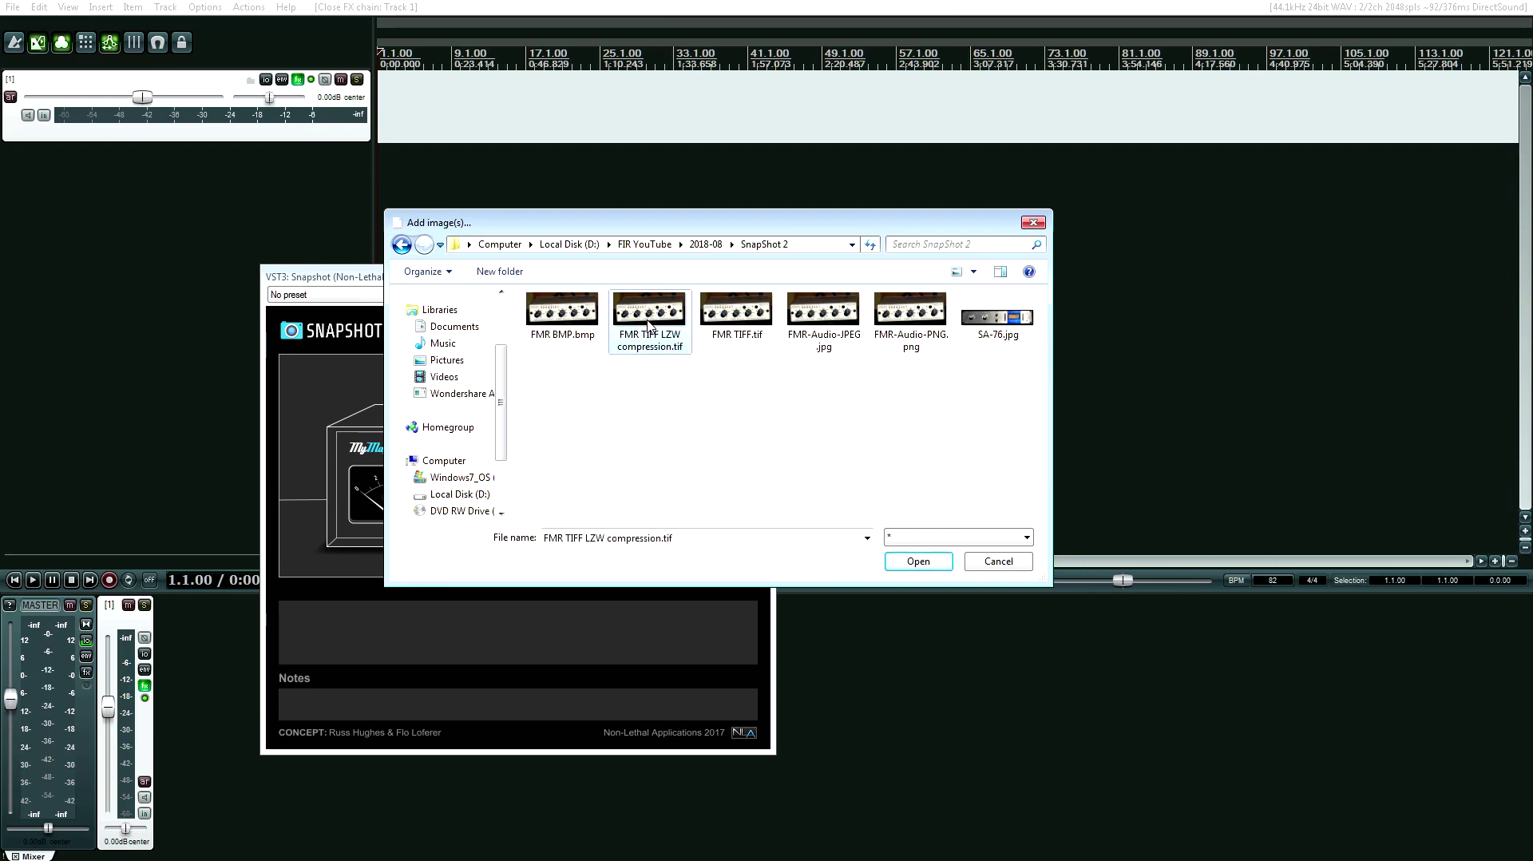
{"action": "left_click", "coordinate": [917, 562]}
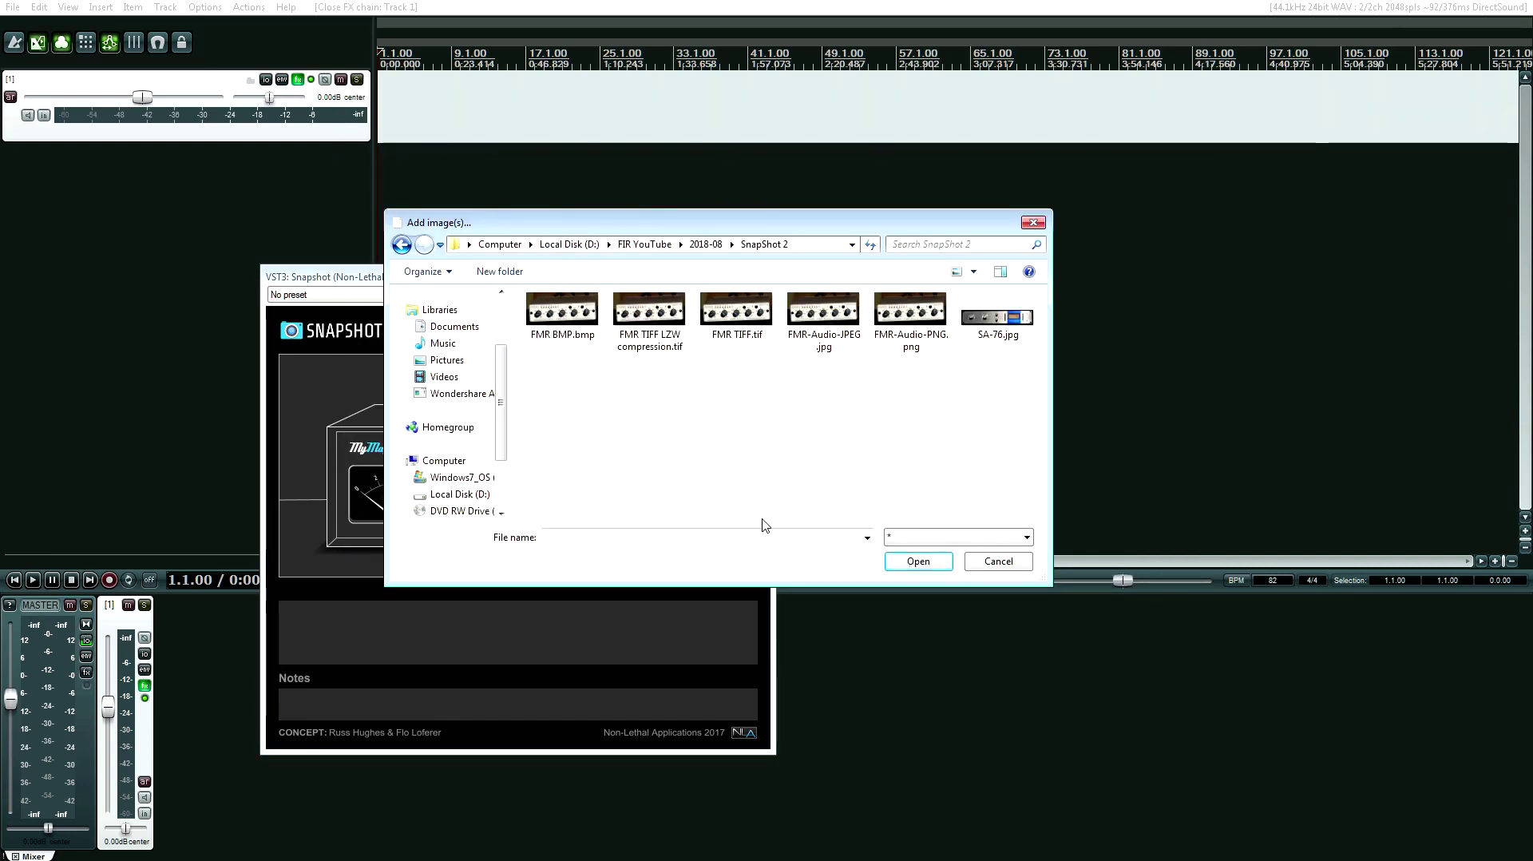
{"action": "left_click", "coordinate": [736, 315]}
{"action": "left_click", "coordinate": [918, 562]}
Load FMR-Audio-PNG.png and SA-76.jpg into Snapshot as its two images.
{"action": "left_click", "coordinate": [918, 336]}
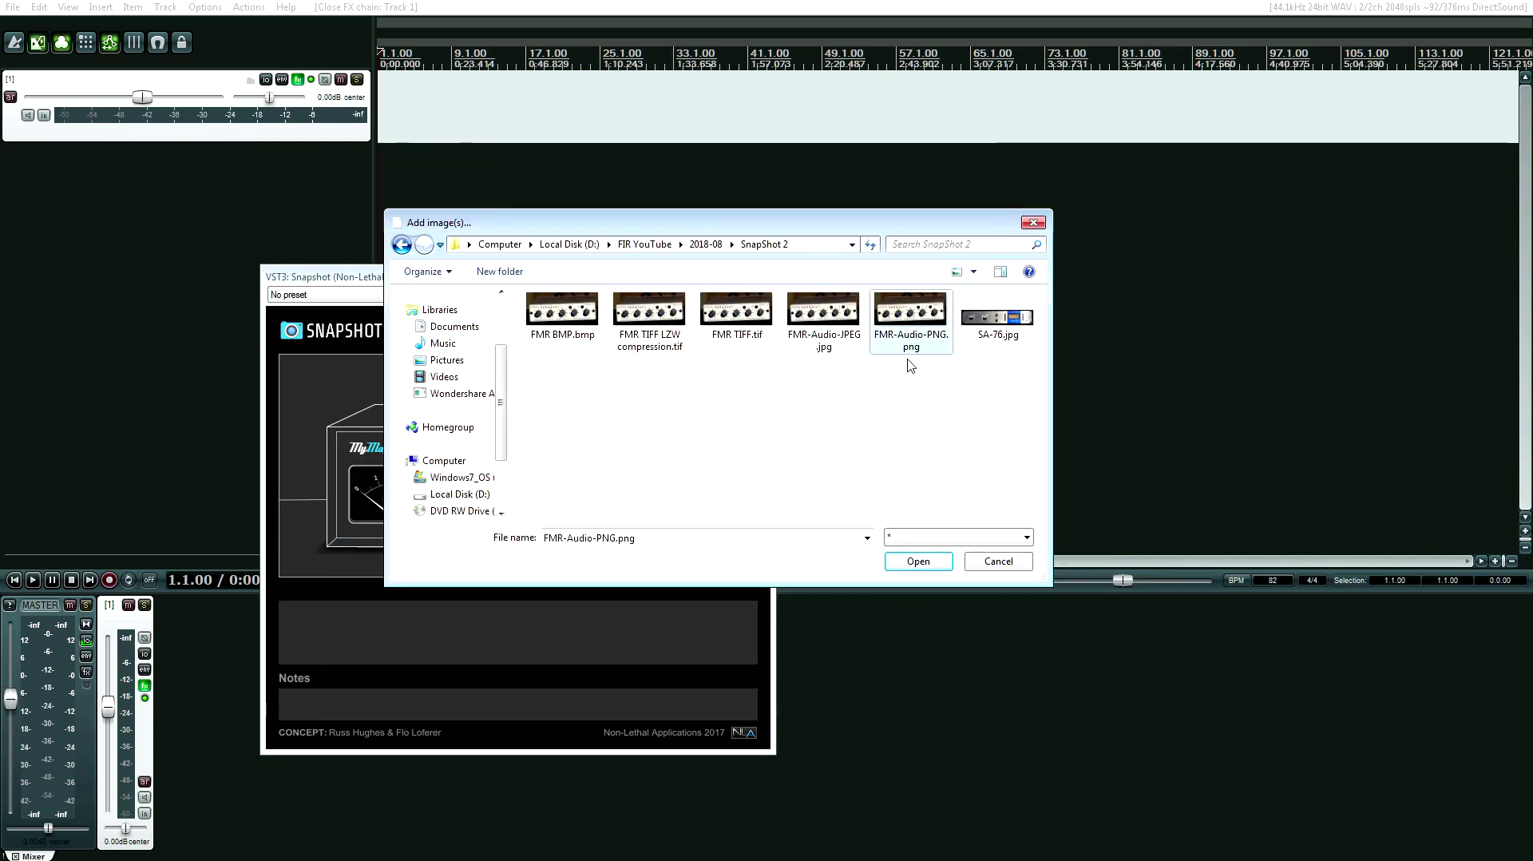
{"action": "left_click", "coordinate": [918, 562]}
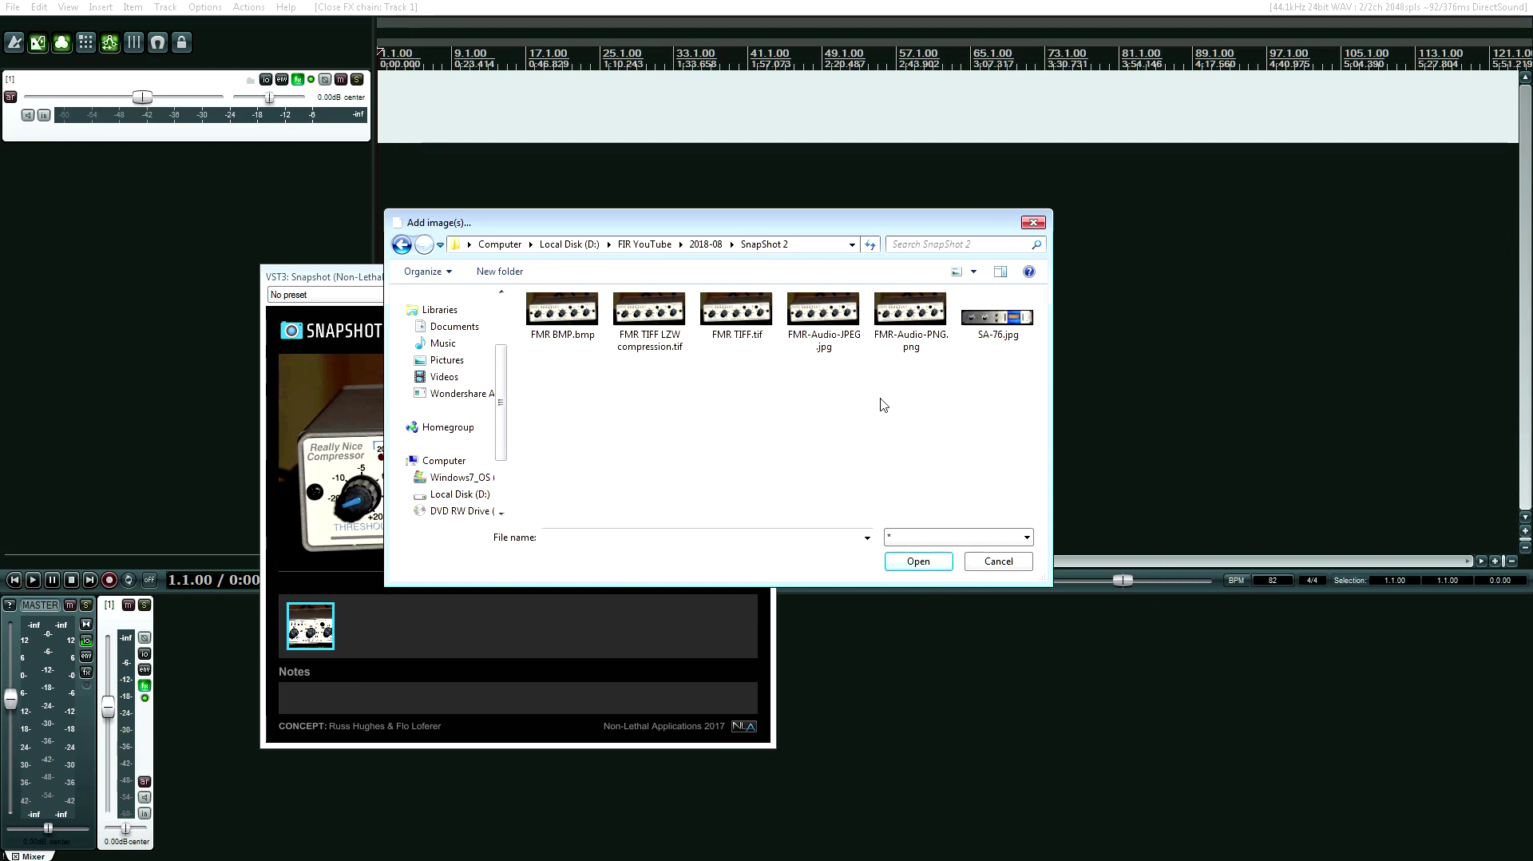
{"action": "left_click", "coordinate": [986, 332]}
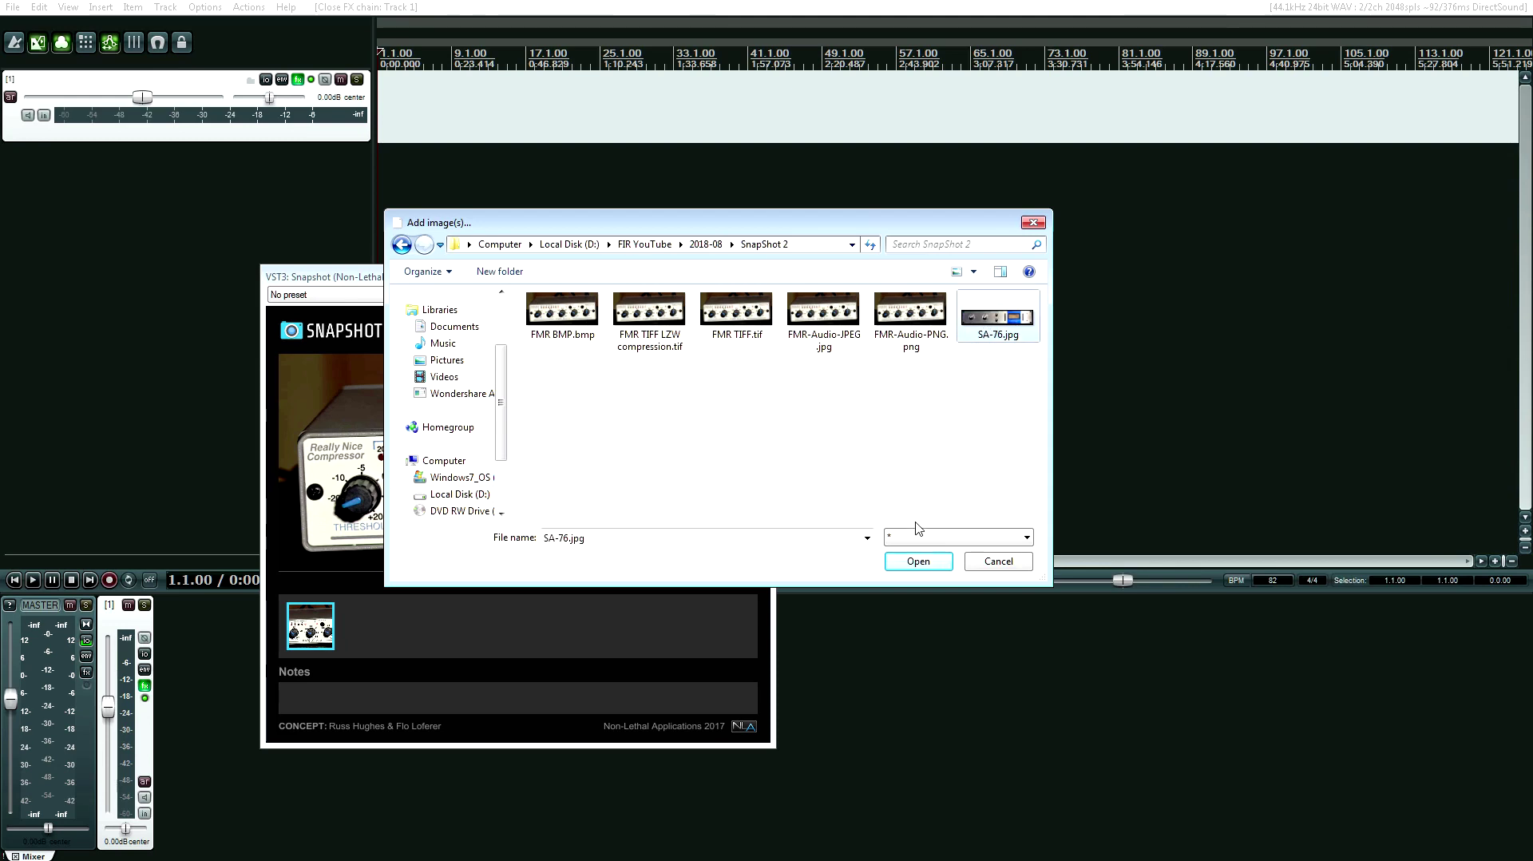
{"action": "left_click", "coordinate": [916, 561]}
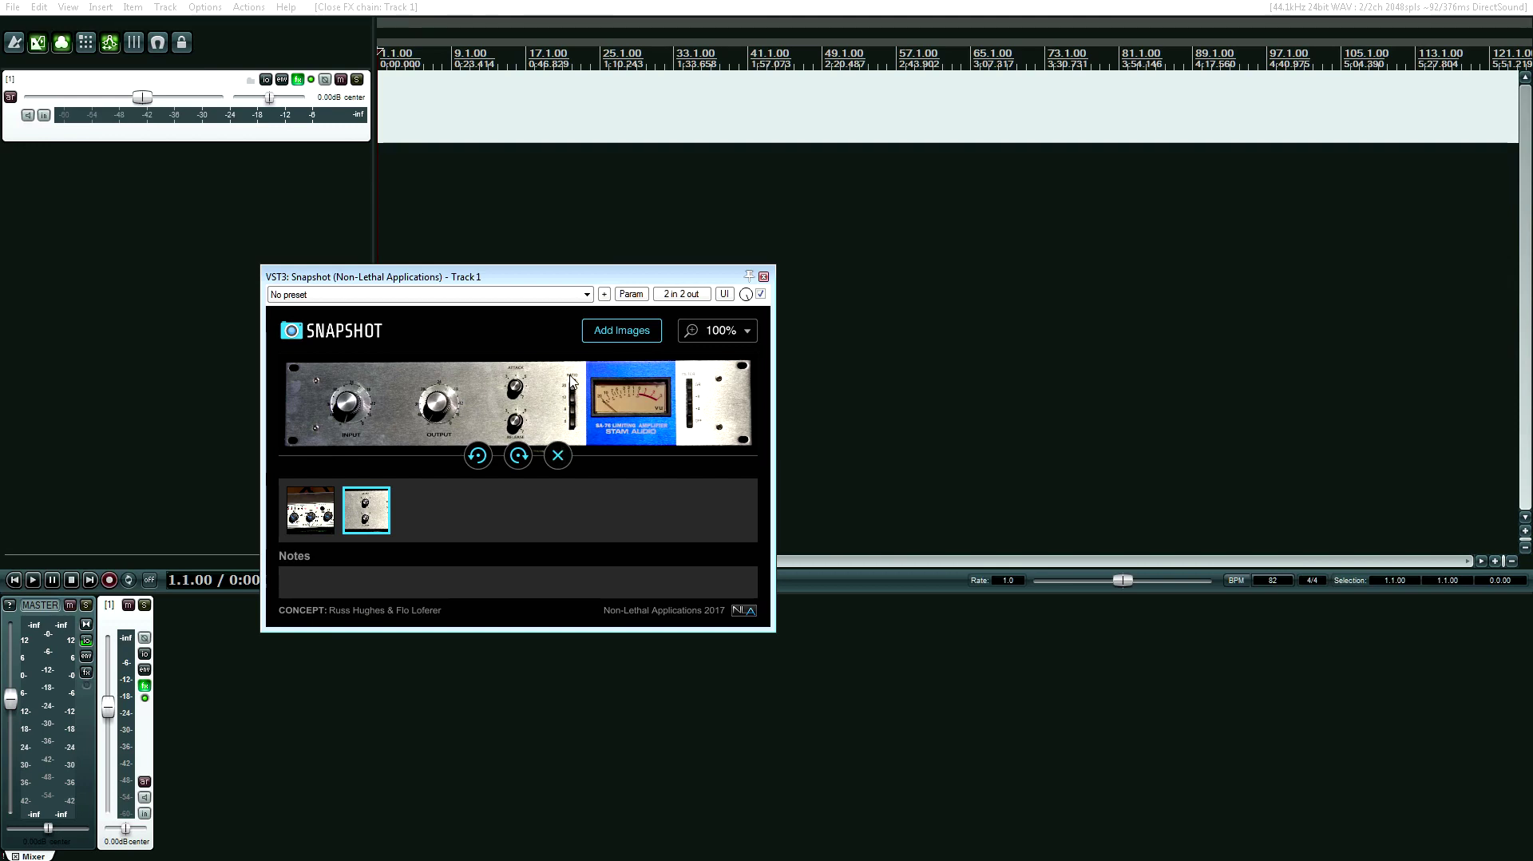
{"action": "left_click", "coordinate": [734, 338]}
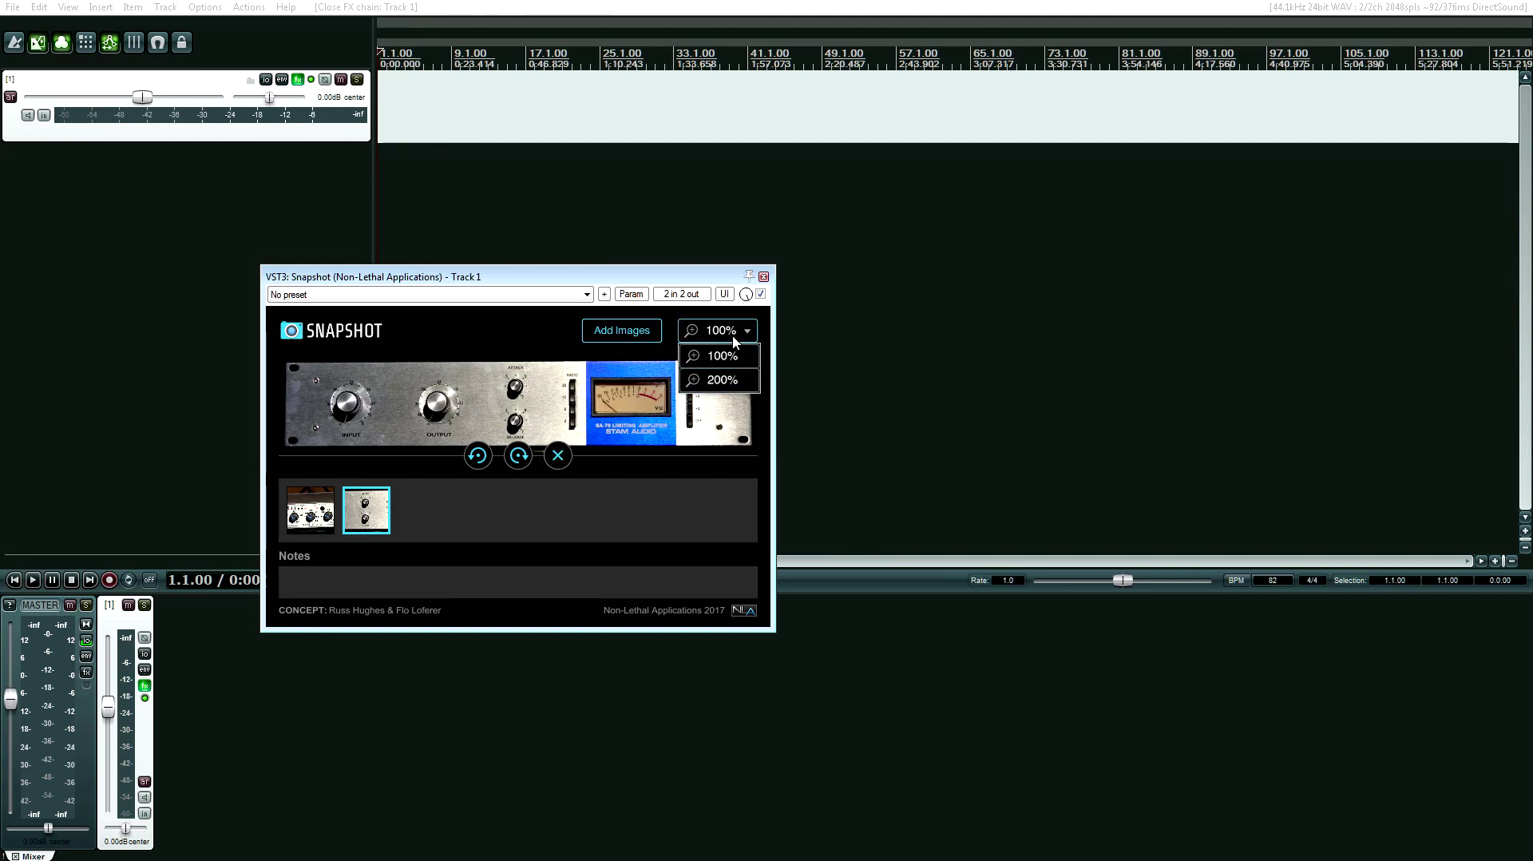
{"action": "left_click", "coordinate": [725, 381]}
{"action": "left_click_drag", "start_coordinate": [685, 274], "coordinate": [553, 261]}
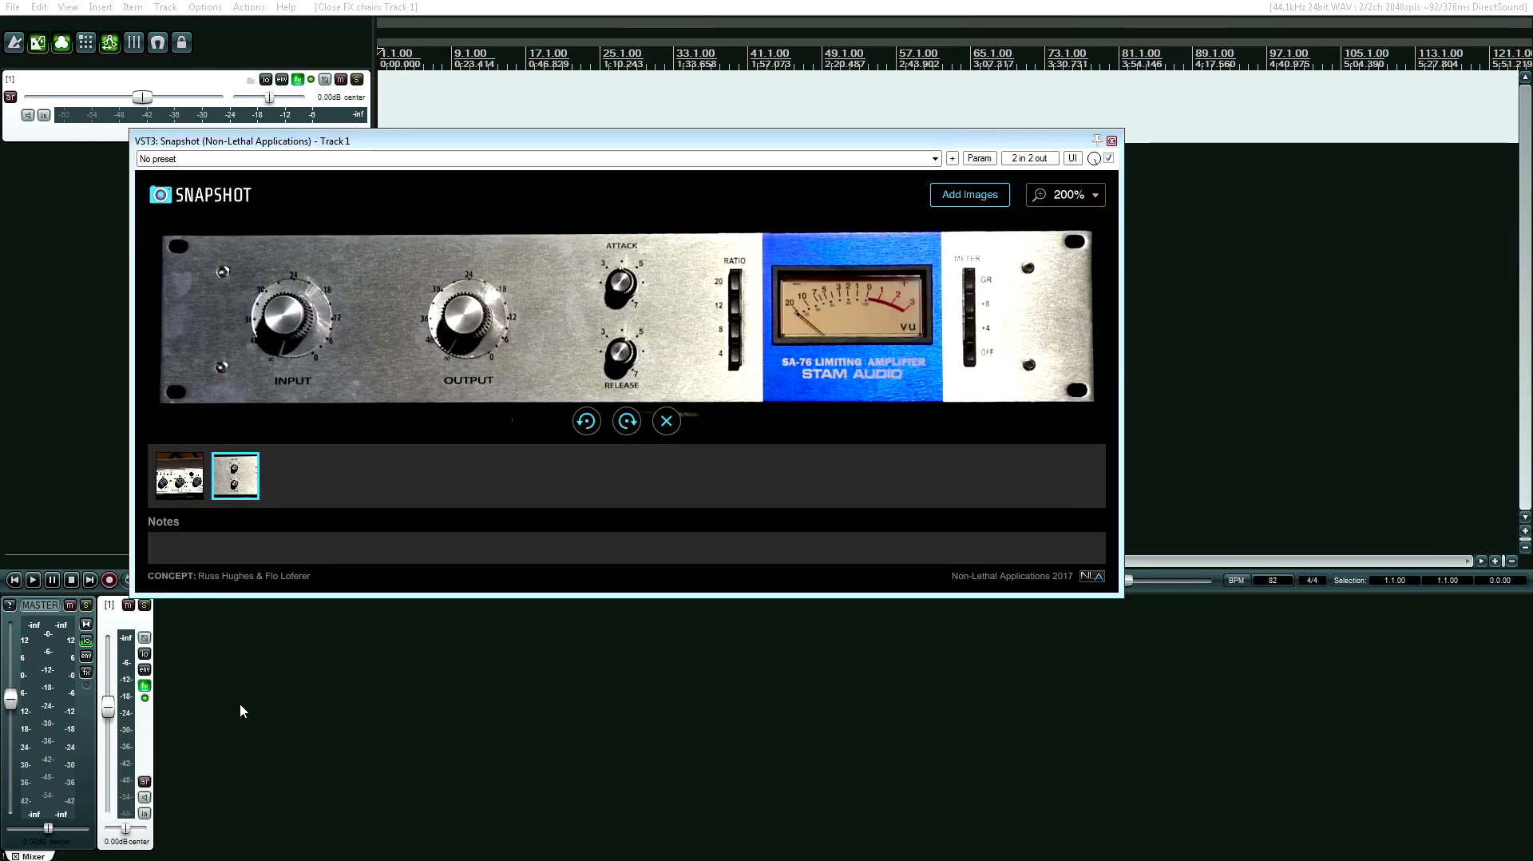
{"action": "left_click", "coordinate": [171, 494]}
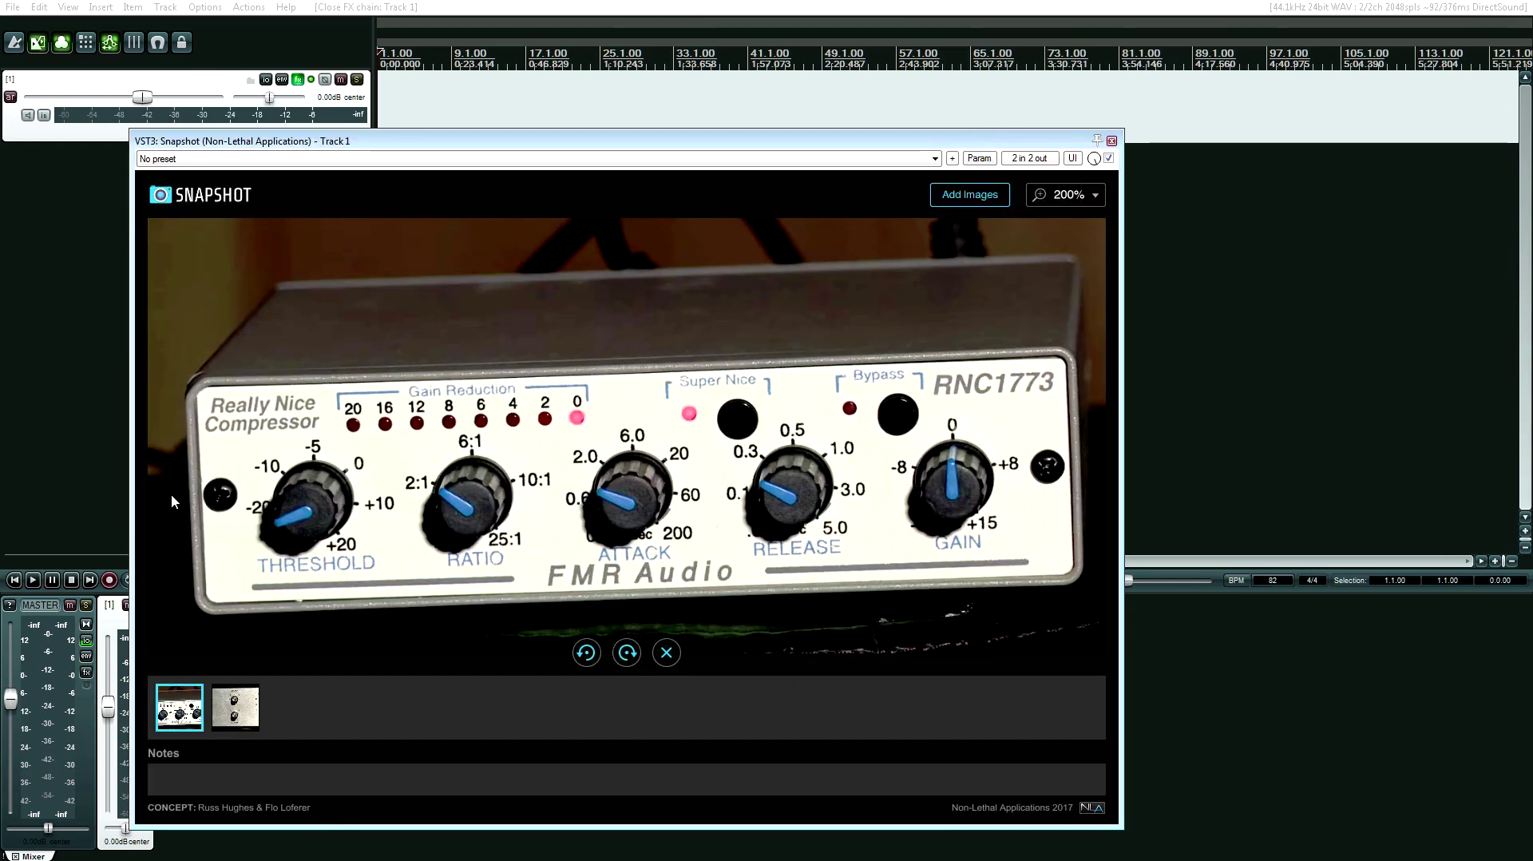
{"action": "left_click", "coordinate": [248, 709]}
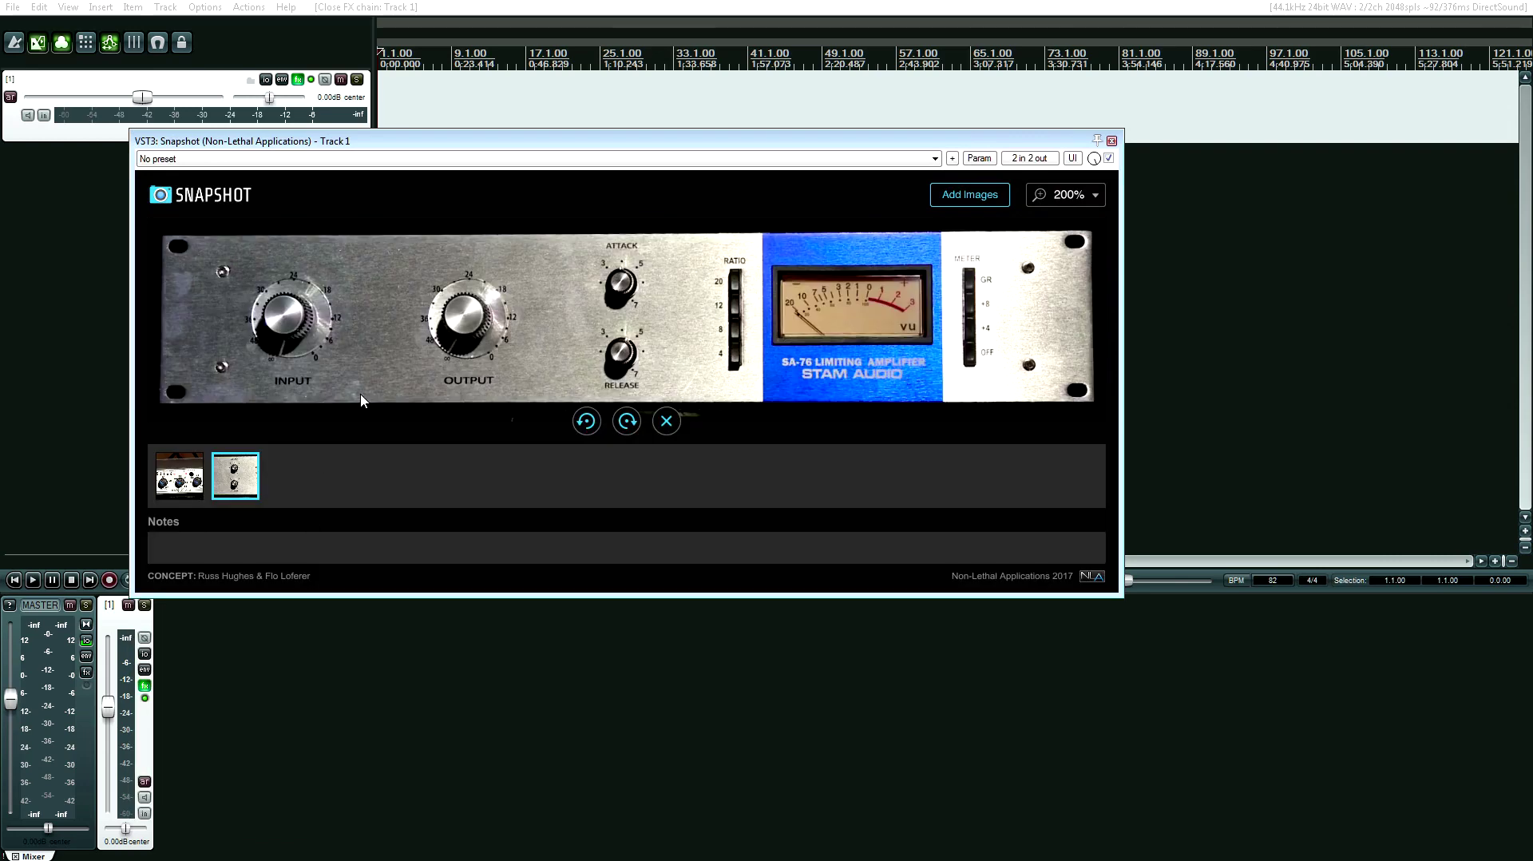
{"action": "left_click", "coordinate": [178, 488]}
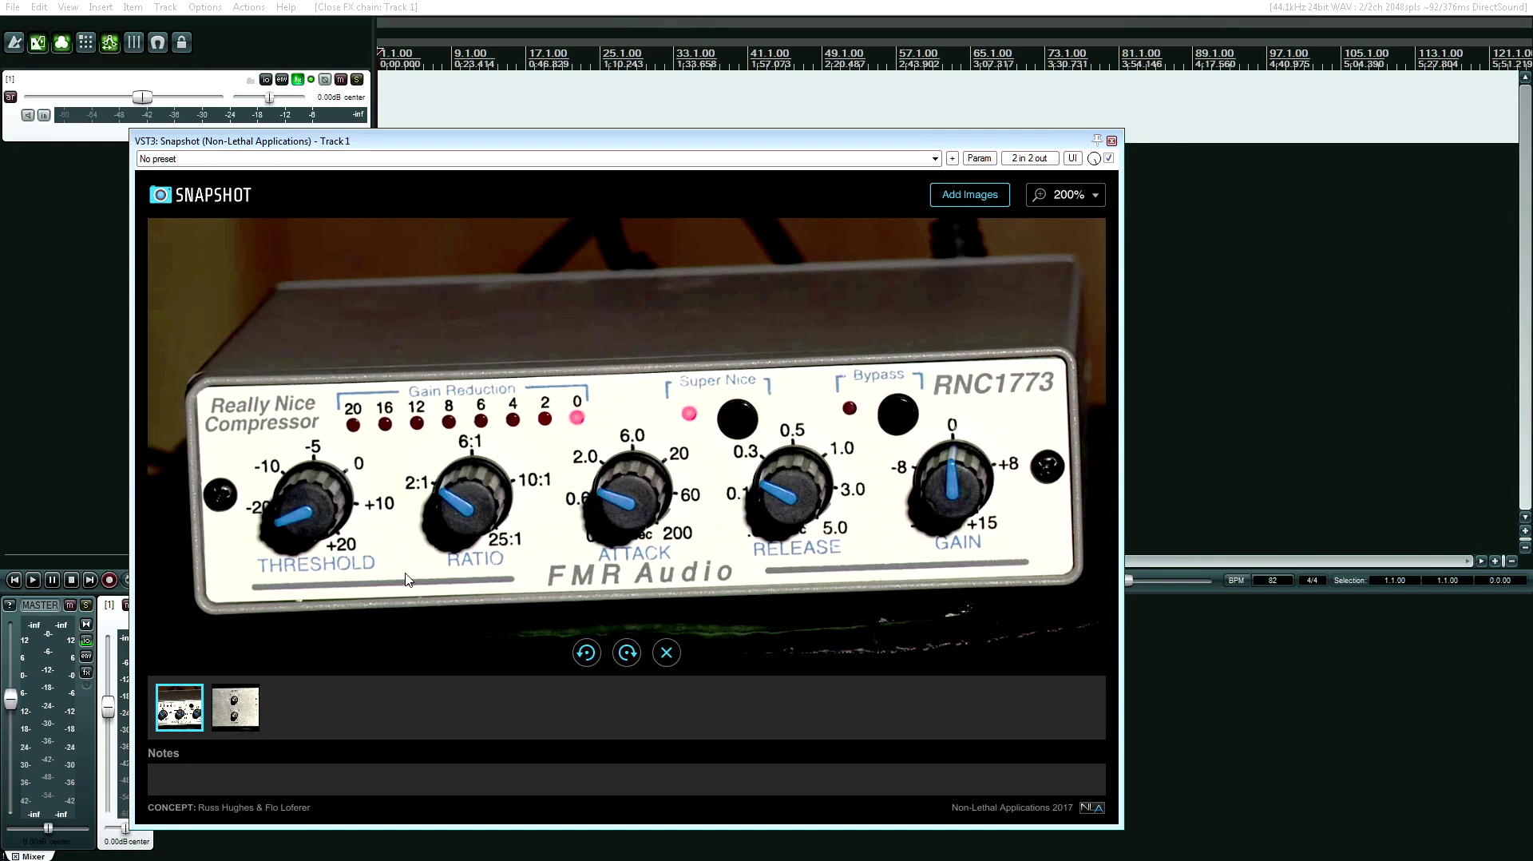
{"action": "left_click", "coordinate": [249, 699]}
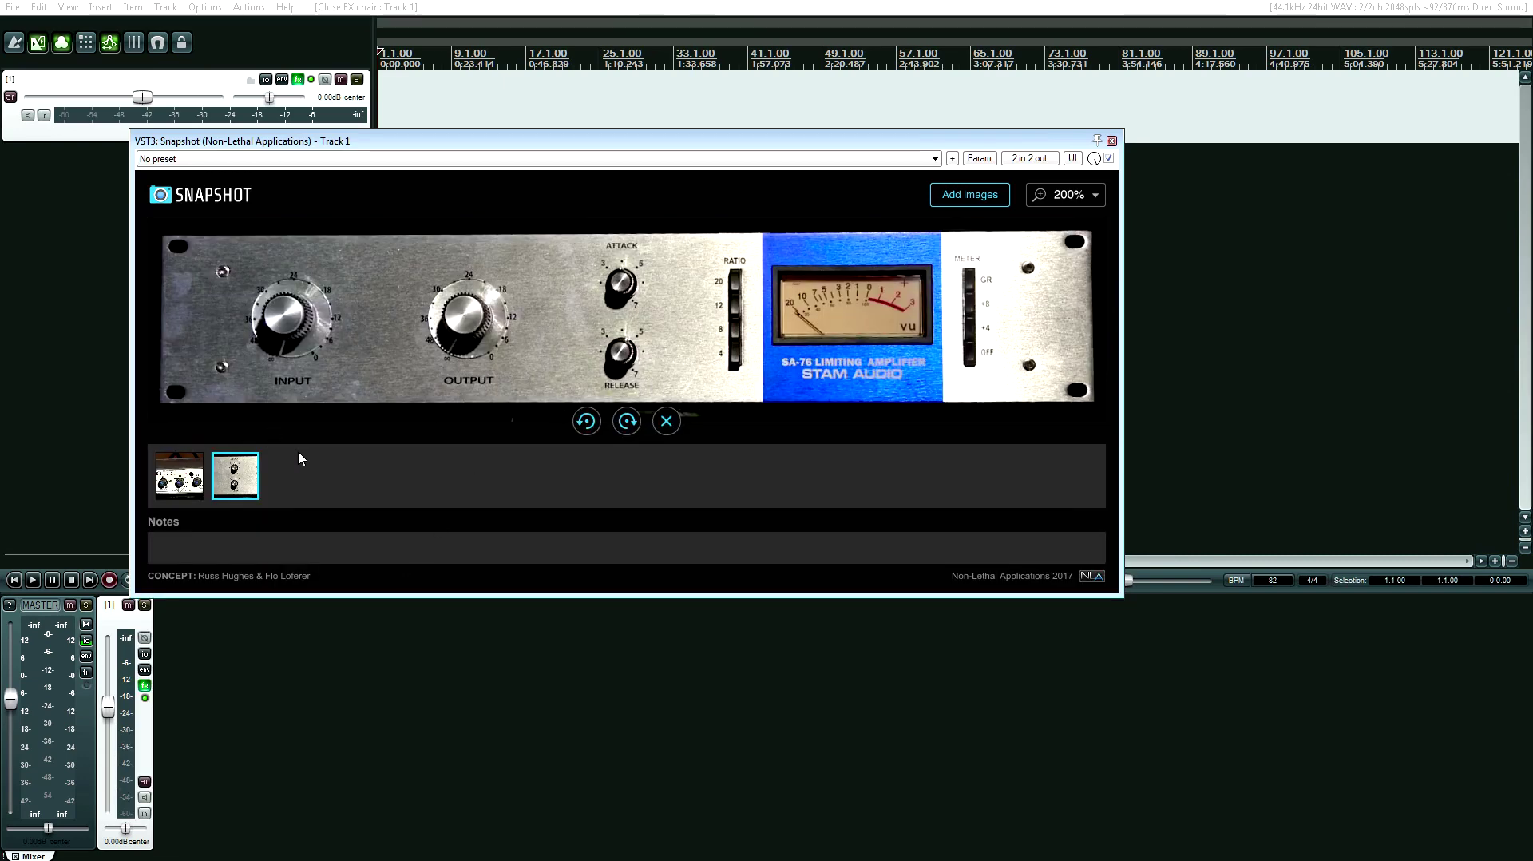
{"action": "left_click", "coordinate": [164, 483]}
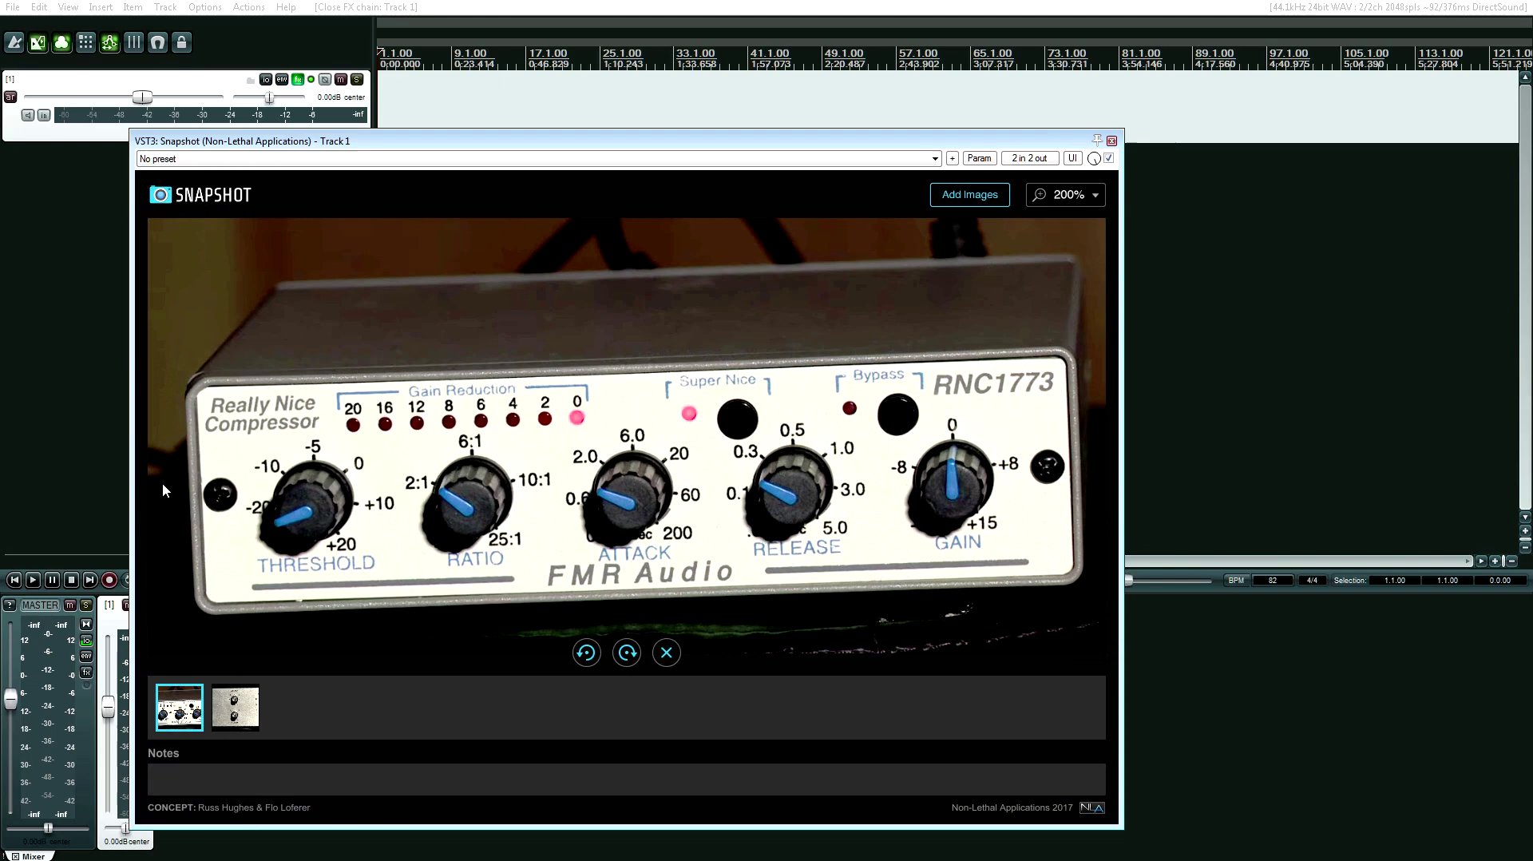
{"action": "left_click", "coordinate": [234, 713]}
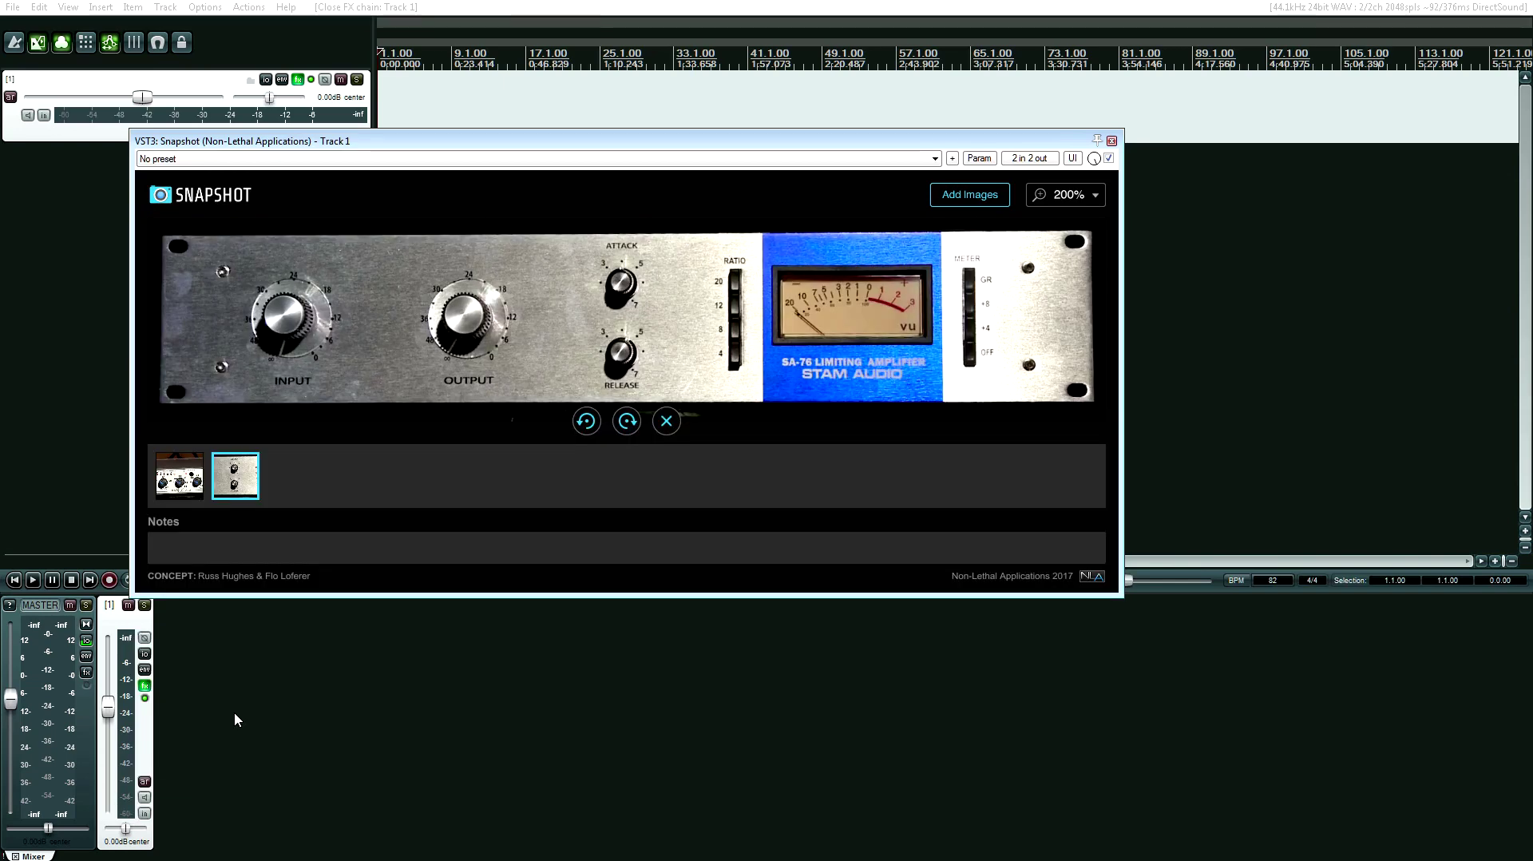
{"action": "left_click", "coordinate": [190, 483]}
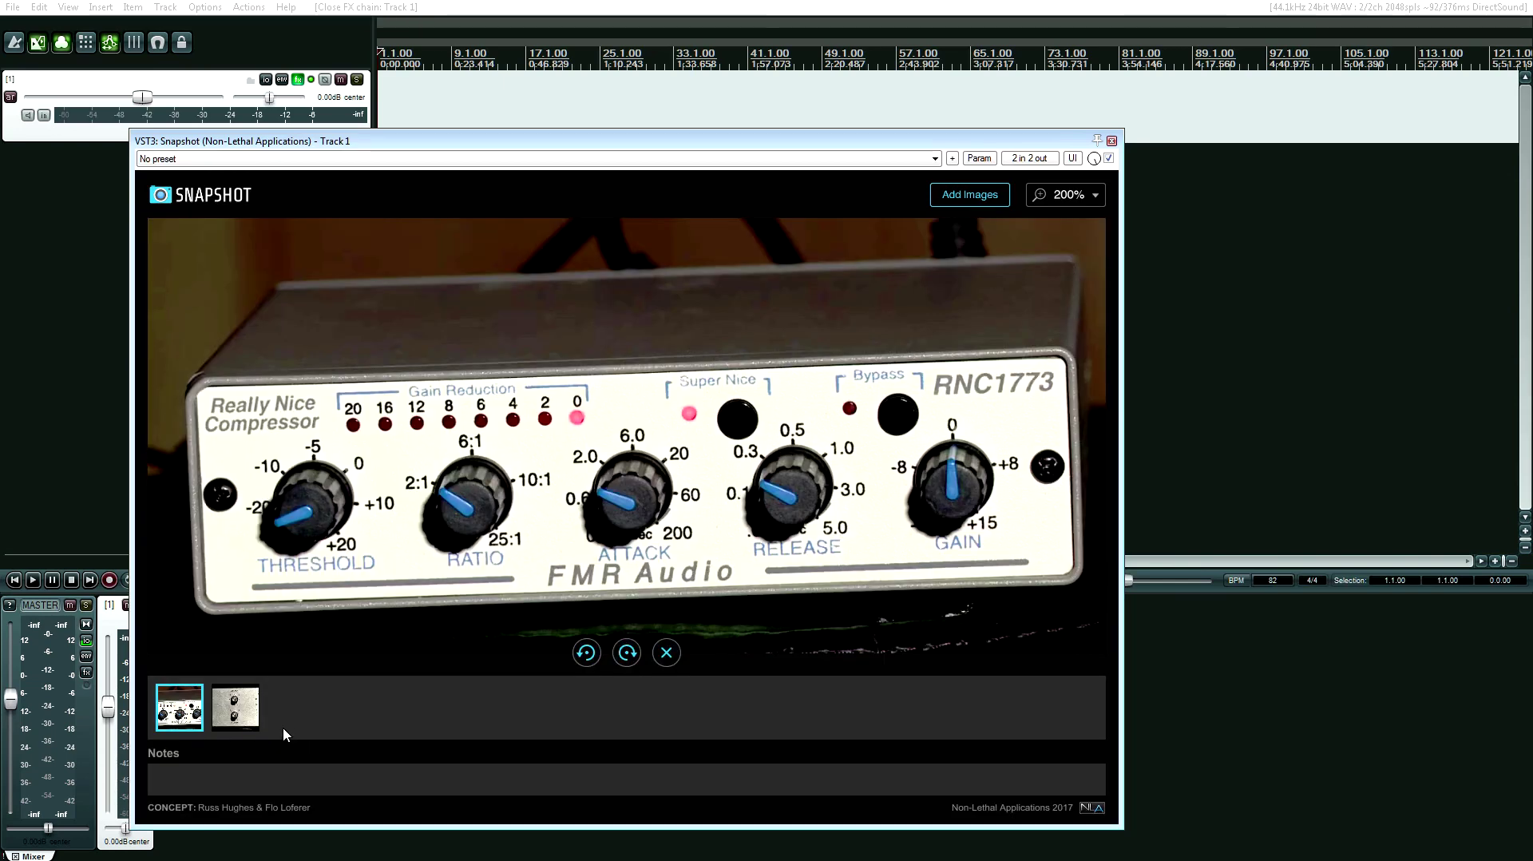
{"action": "left_click", "coordinate": [621, 653]}
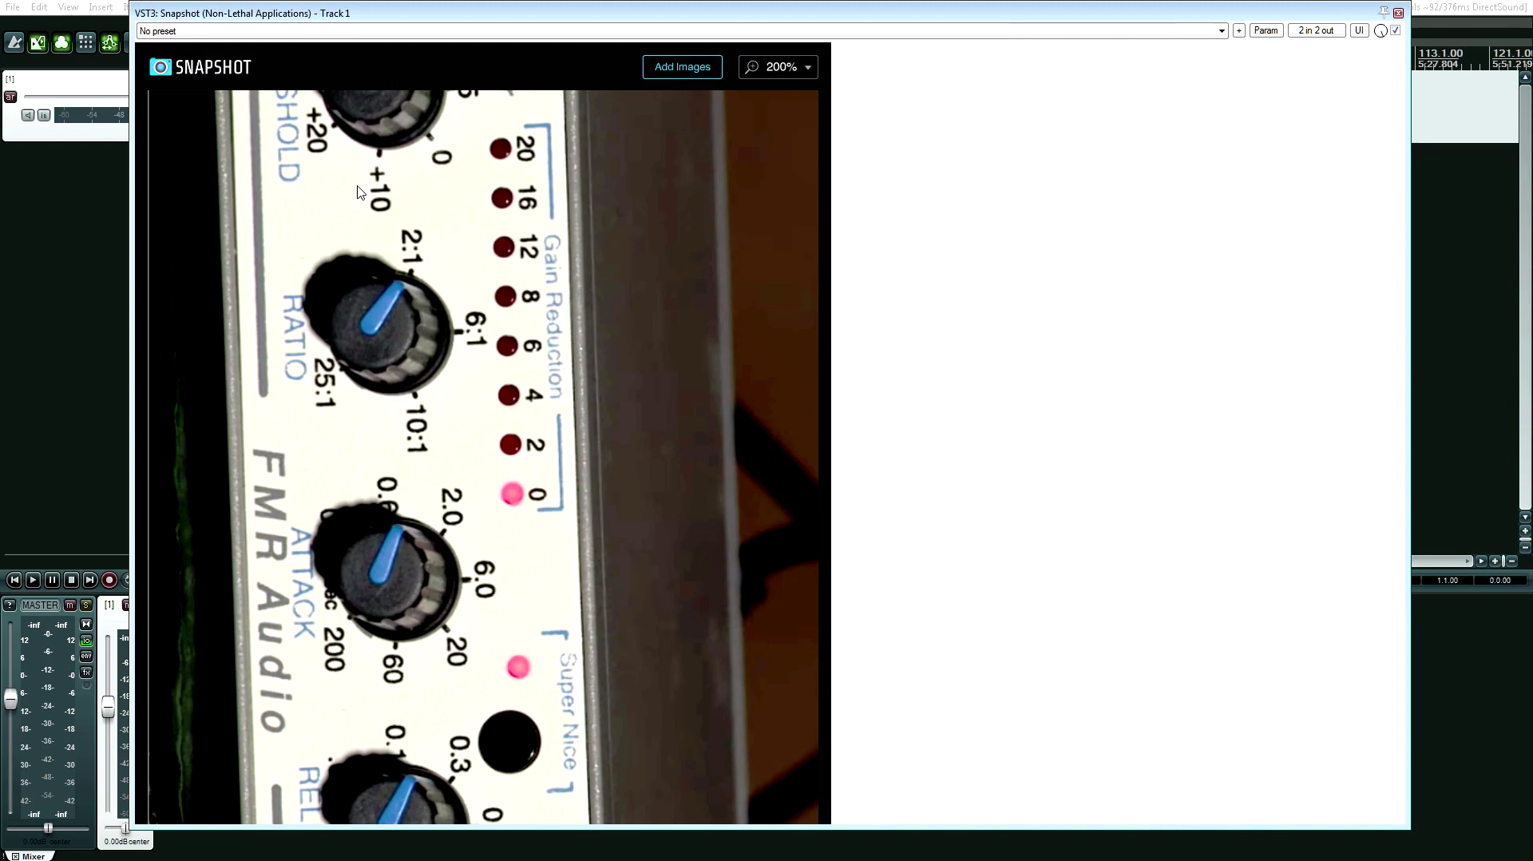
Open Track 1's FX chain with F and delete the Snapshot plugin from it.
{"action": "mouse_move", "coordinate": [1307, 10]}
{"action": "left_mouse_down"}
{"action": "mouse_move", "coordinate": [1121, 112]}
{"action": "mouse_move", "coordinate": [1248, 21]}
{"action": "mouse_move", "coordinate": [1298, 17]}
{"action": "left_mouse_up"}
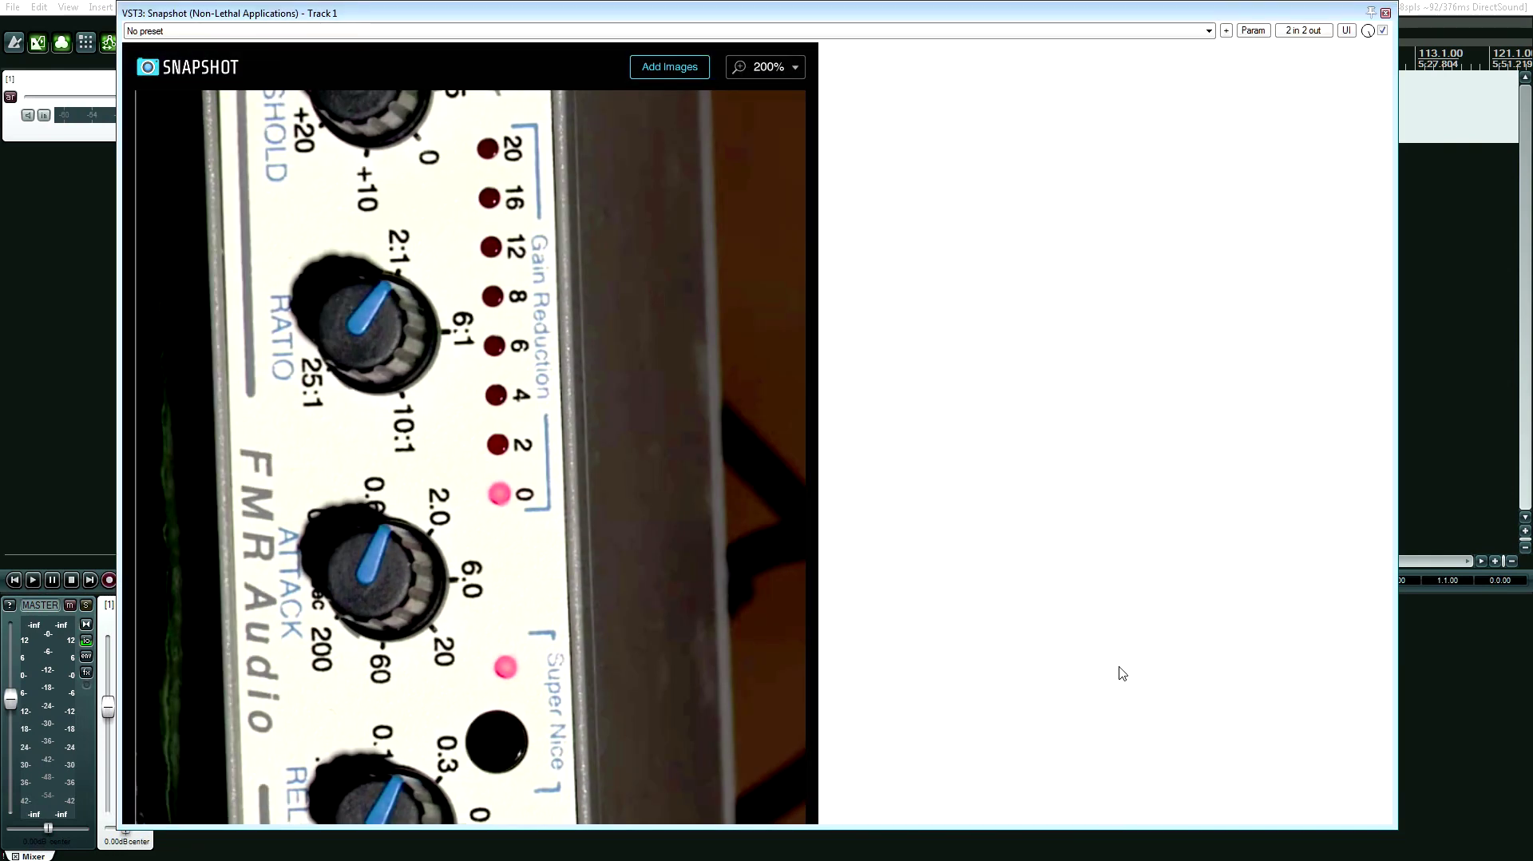
{"action": "key", "text": "Tab"}
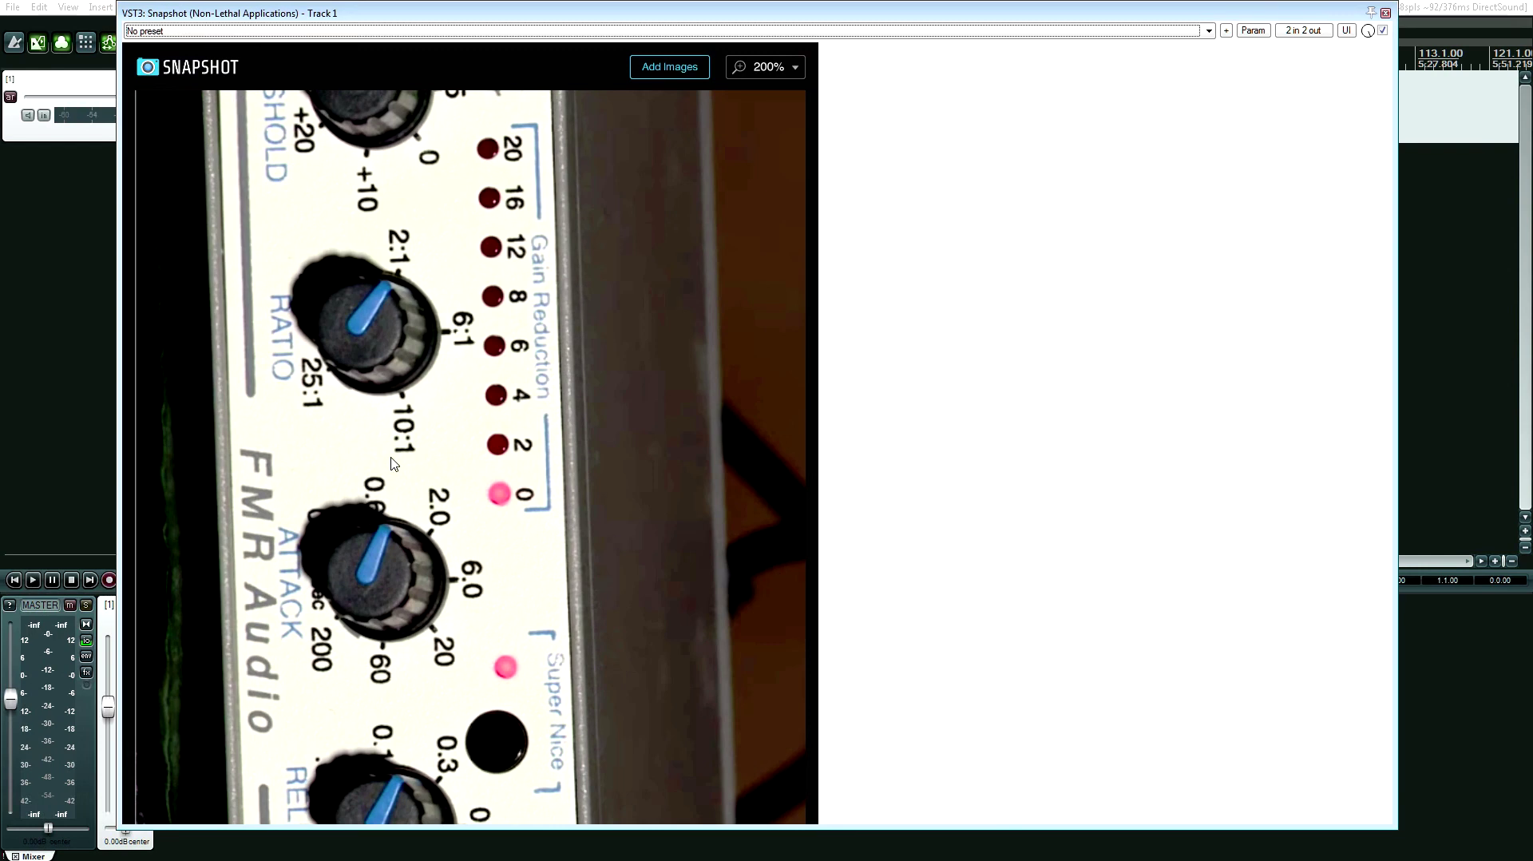
{"action": "key", "text": "Tab"}
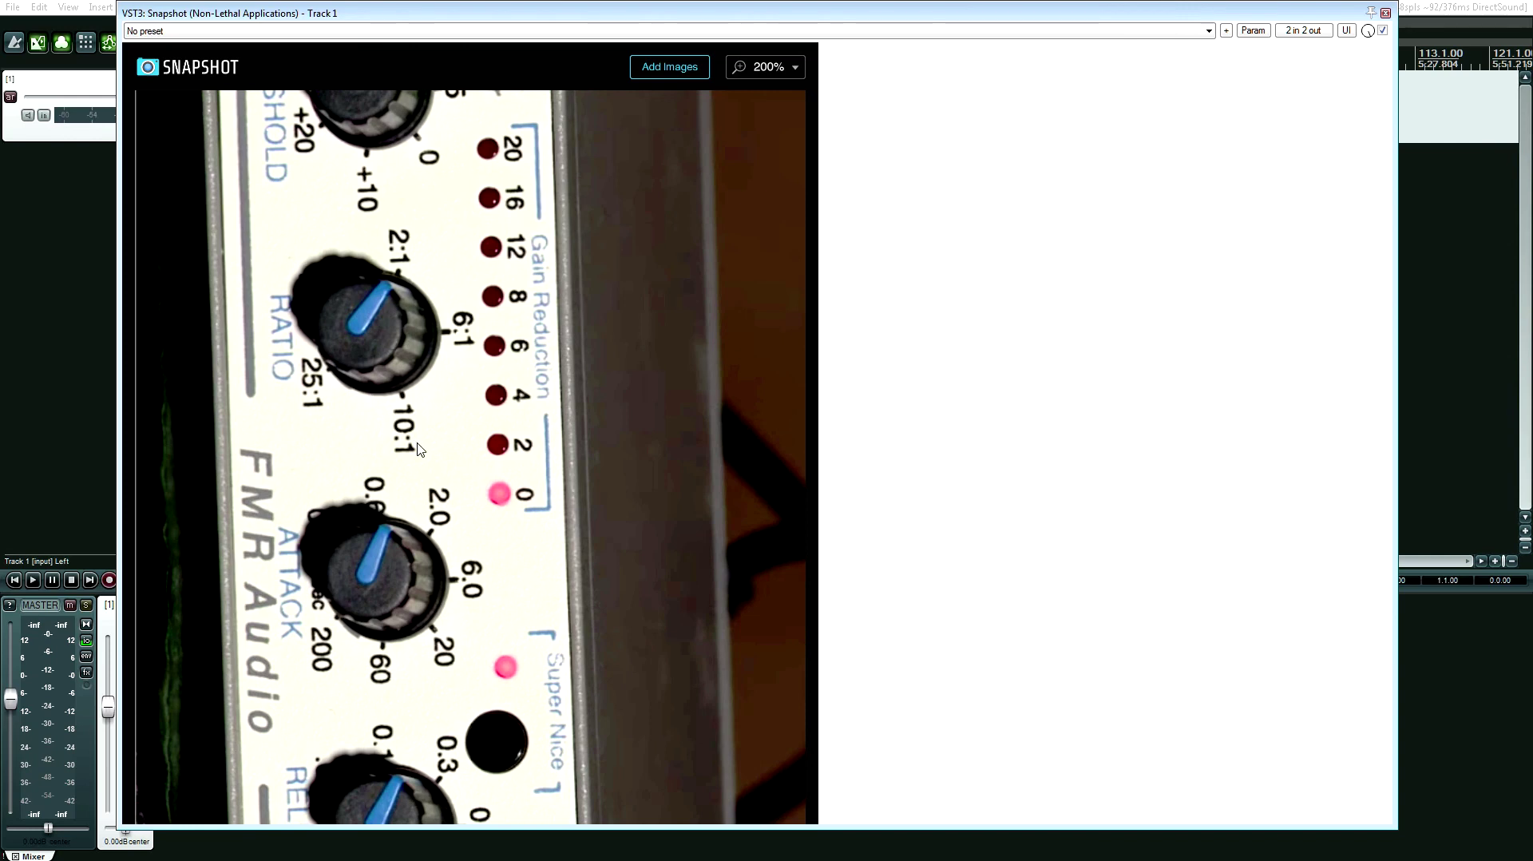
{"action": "key", "text": "f"}
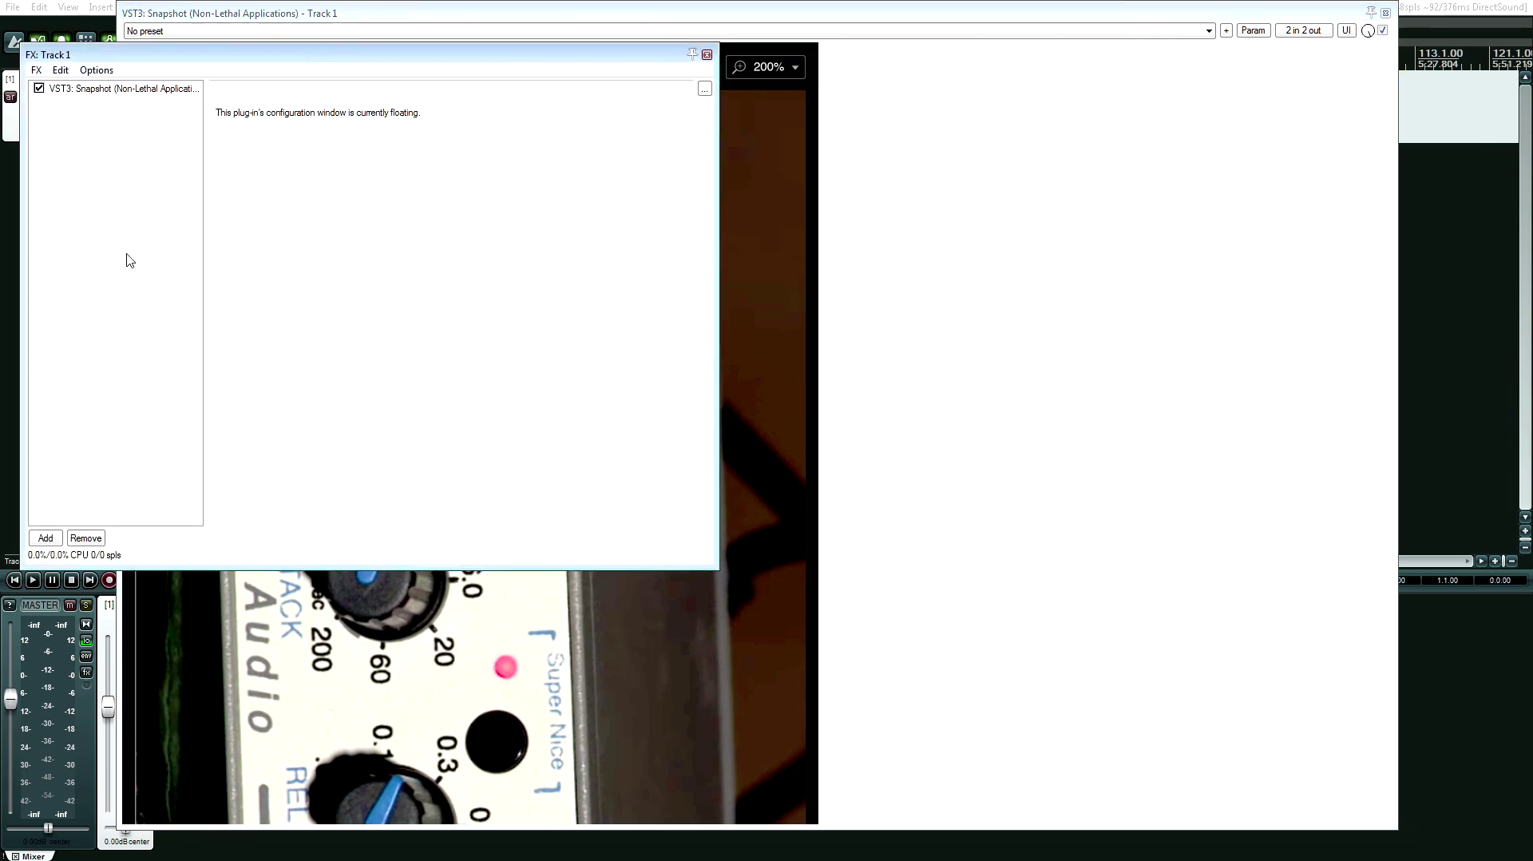
{"action": "key", "text": "Delete"}
Add the VST3: Snapshot plugin back onto Track 1's FX chain.
{"action": "left_click_drag", "start_coordinate": [610, 55], "coordinate": [727, 127]}
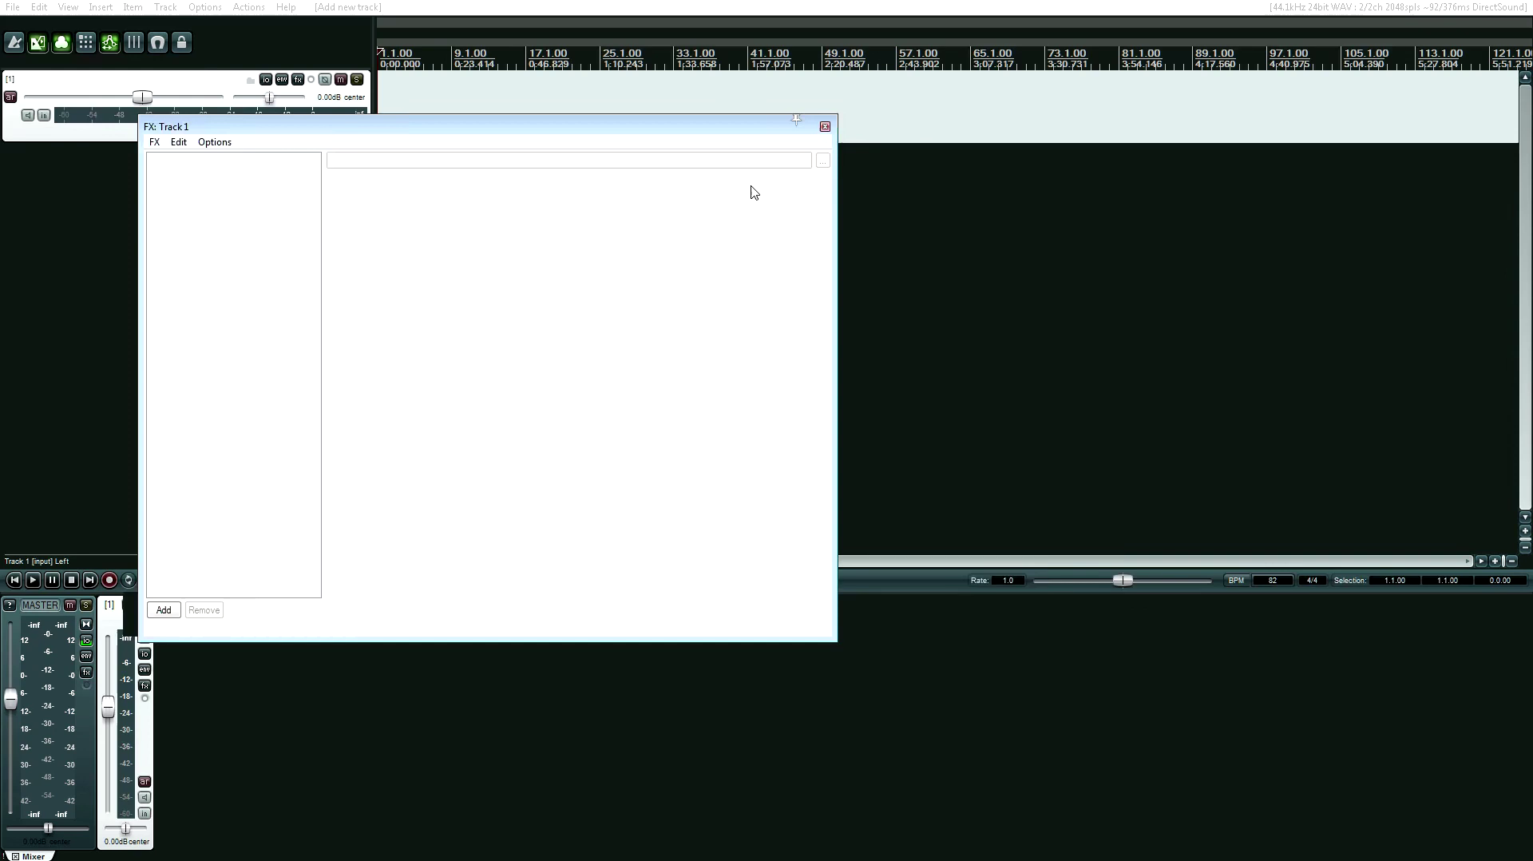
{"action": "left_click", "coordinate": [479, 703]}
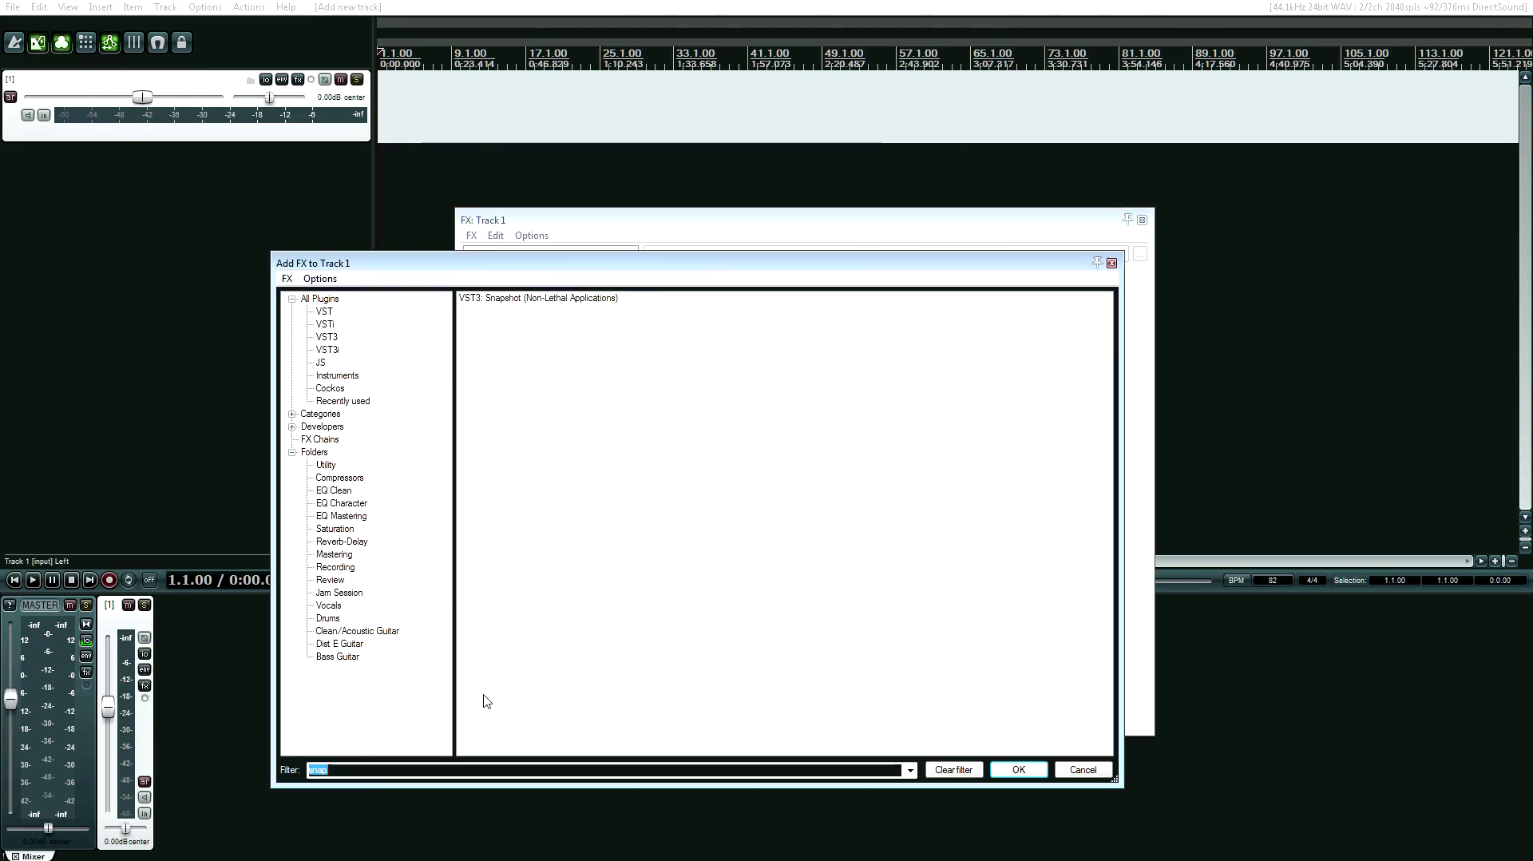
{"action": "double_click", "coordinate": [527, 299]}
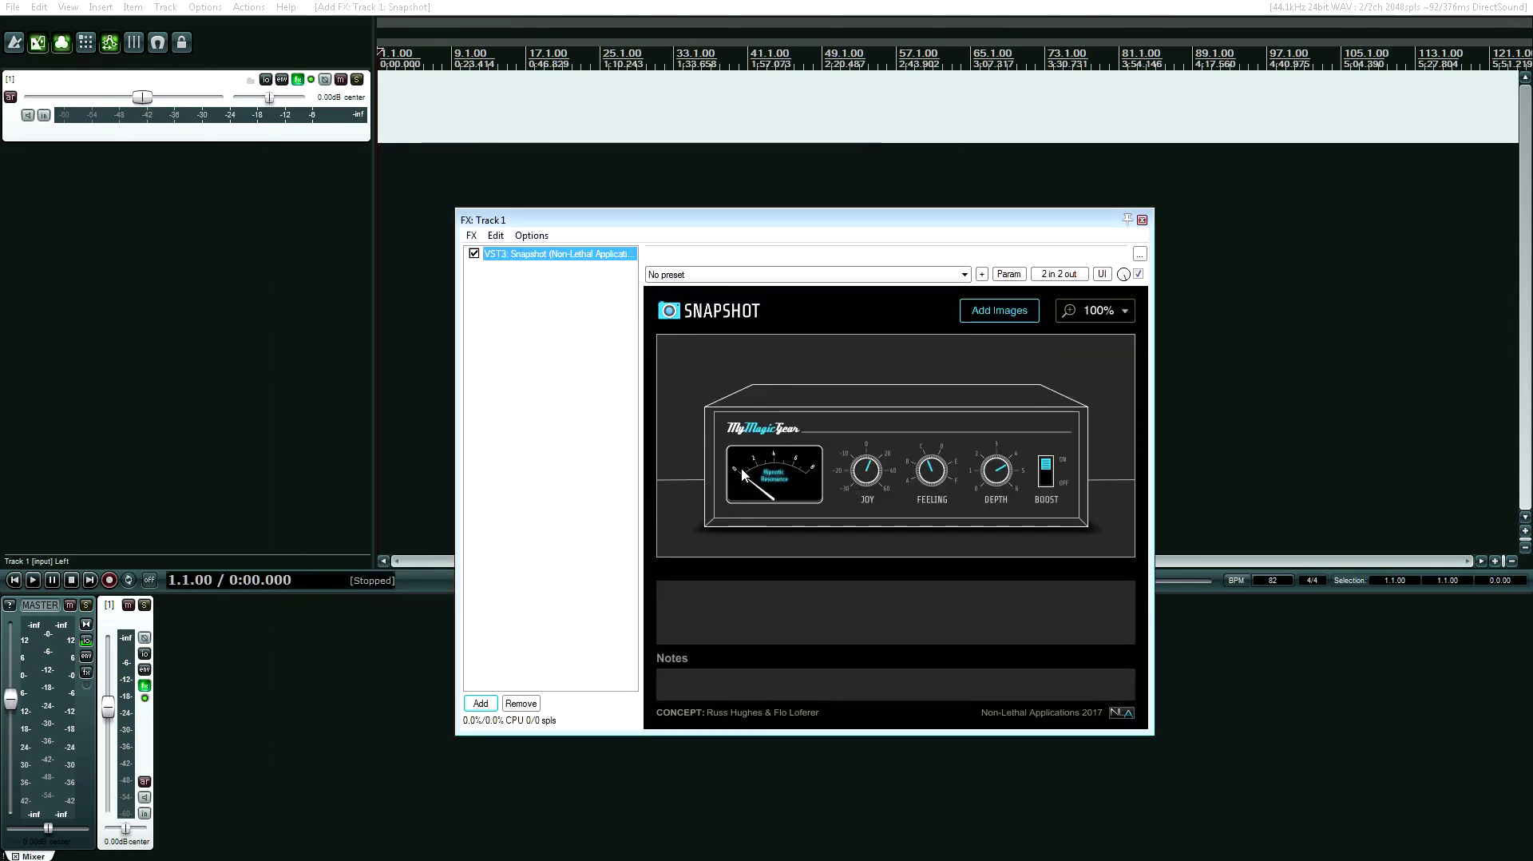
Load FMR-Audio-JPEG.jpg and SA-76.jpg together into Snapshot.
{"action": "left_click", "coordinate": [1011, 318]}
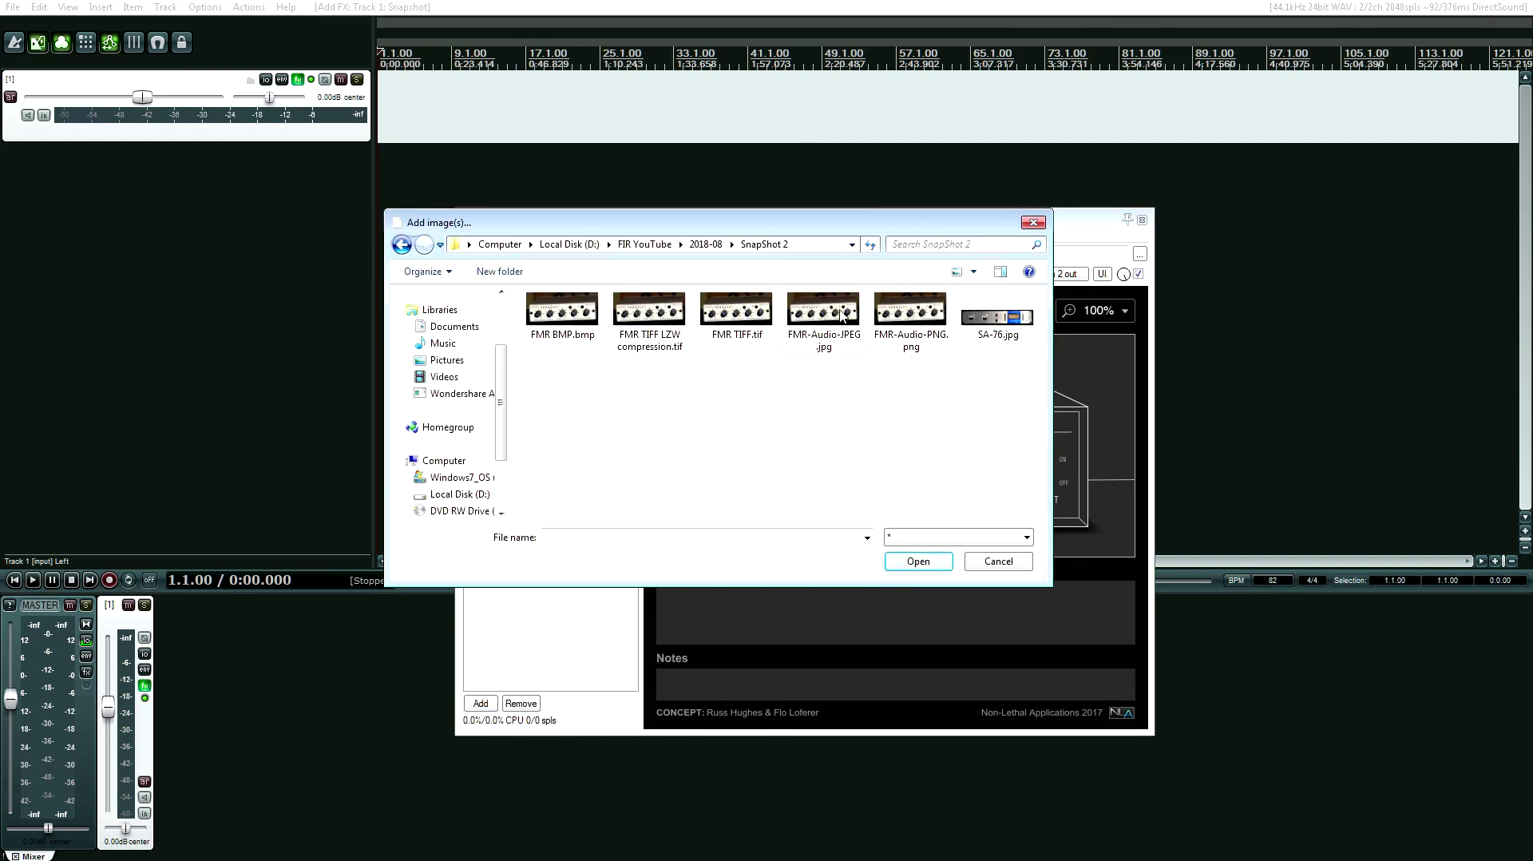
{"action": "left_click", "coordinate": [840, 316]}
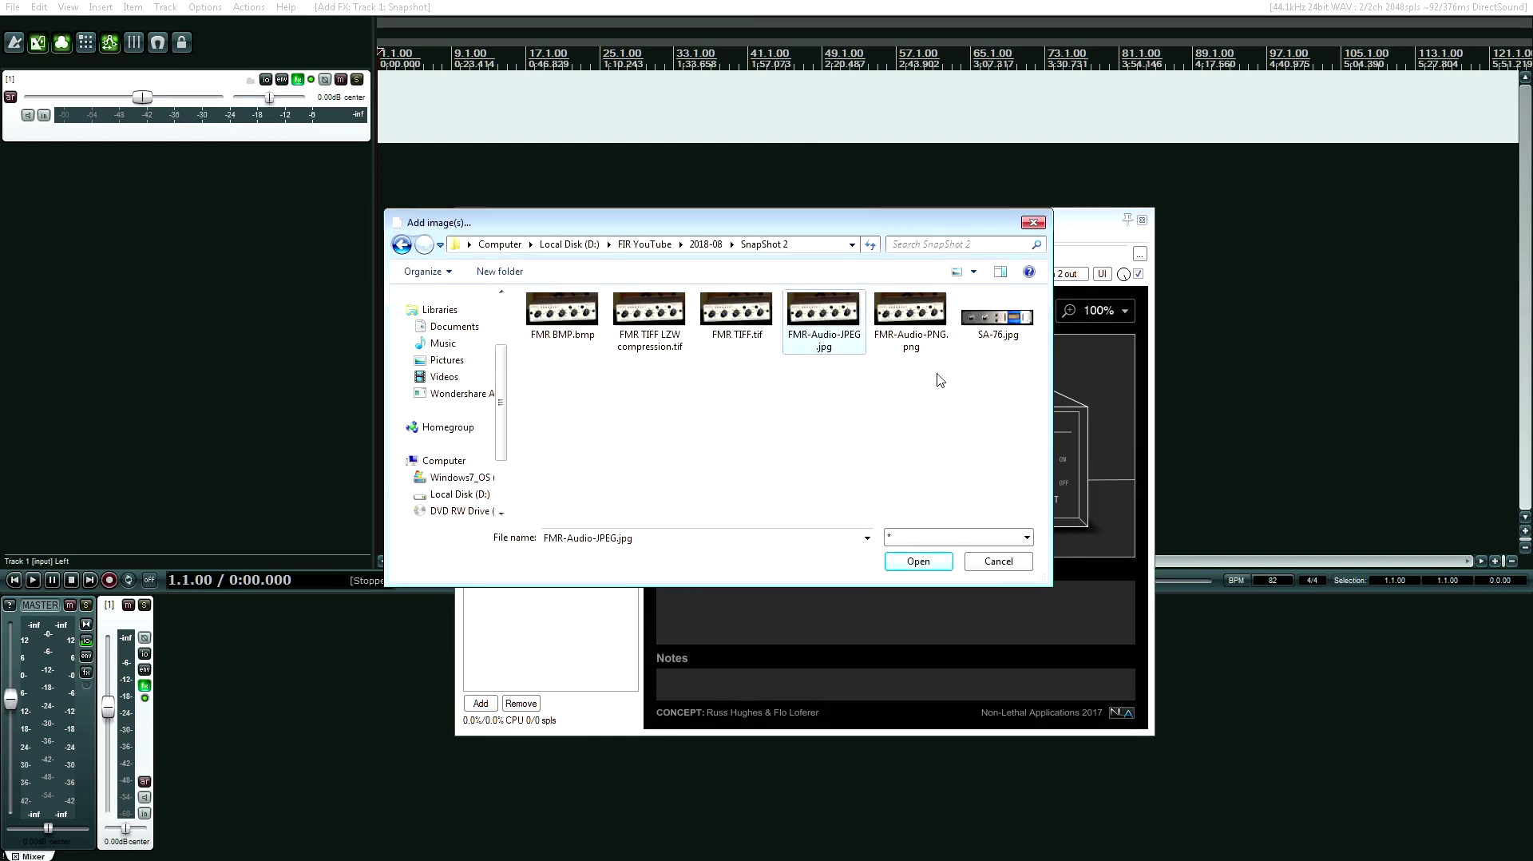
{"action": "left_click", "coordinate": [1006, 323], "text": "ctrl"}
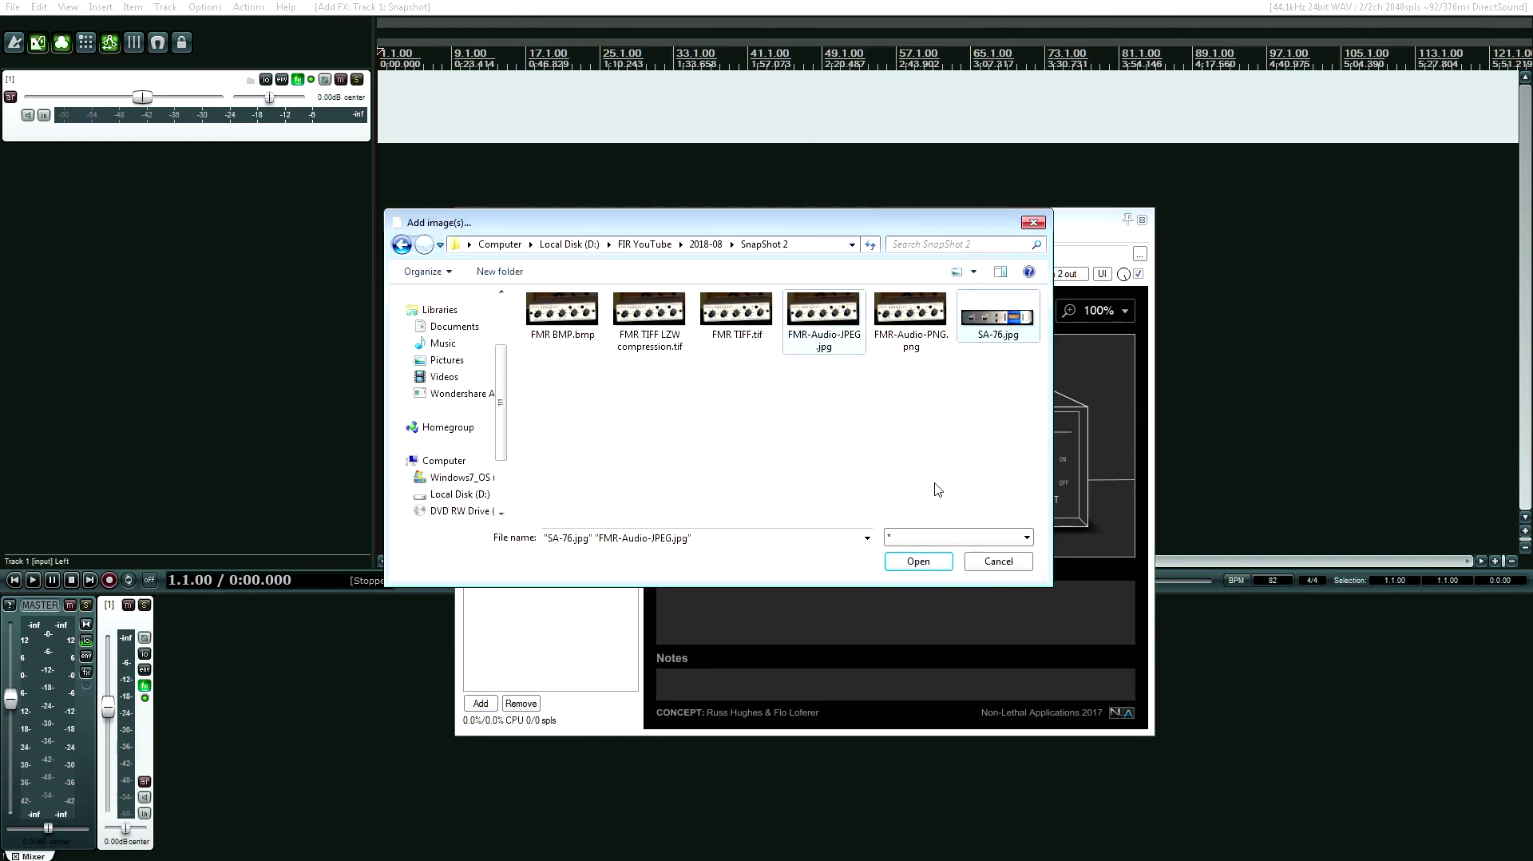
{"action": "left_click", "coordinate": [913, 565]}
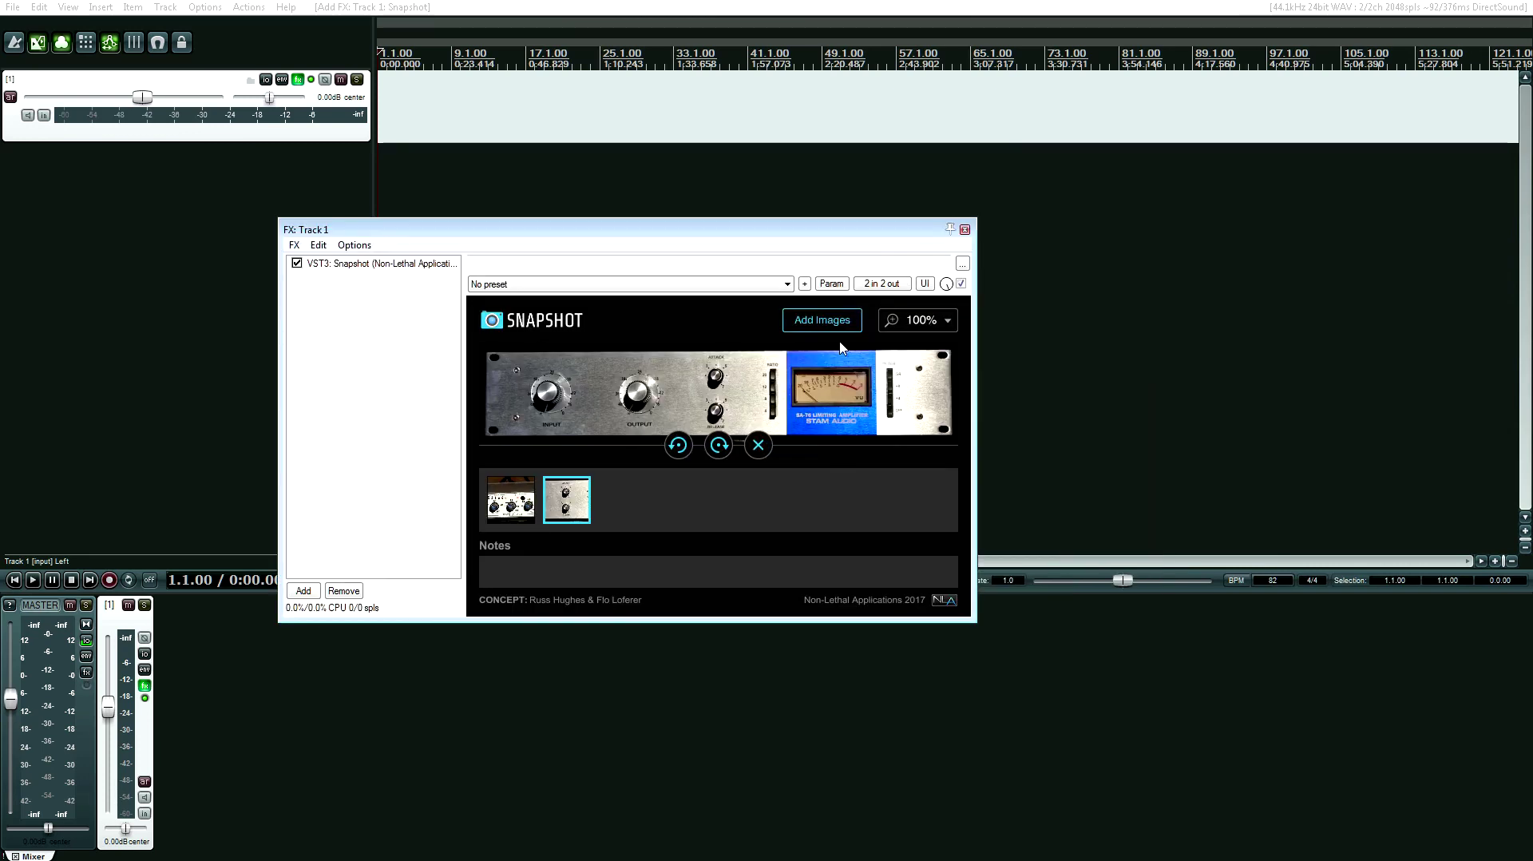
Display the FMR Audio RNC1773 photo and rotate it clockwise until it stands upright.
{"action": "left_click", "coordinate": [680, 449]}
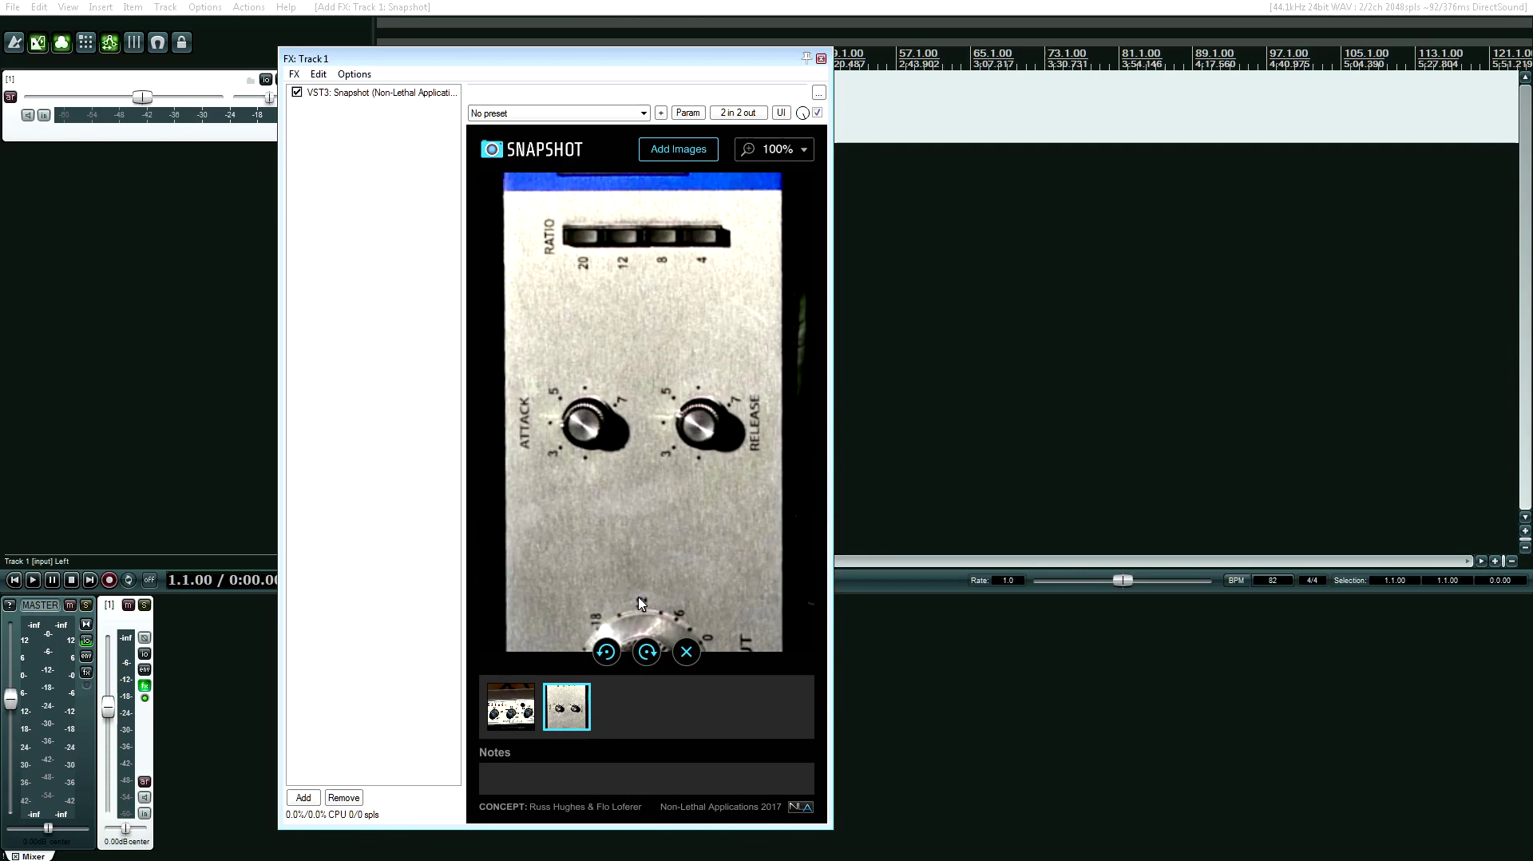
{"action": "left_click", "coordinate": [647, 659]}
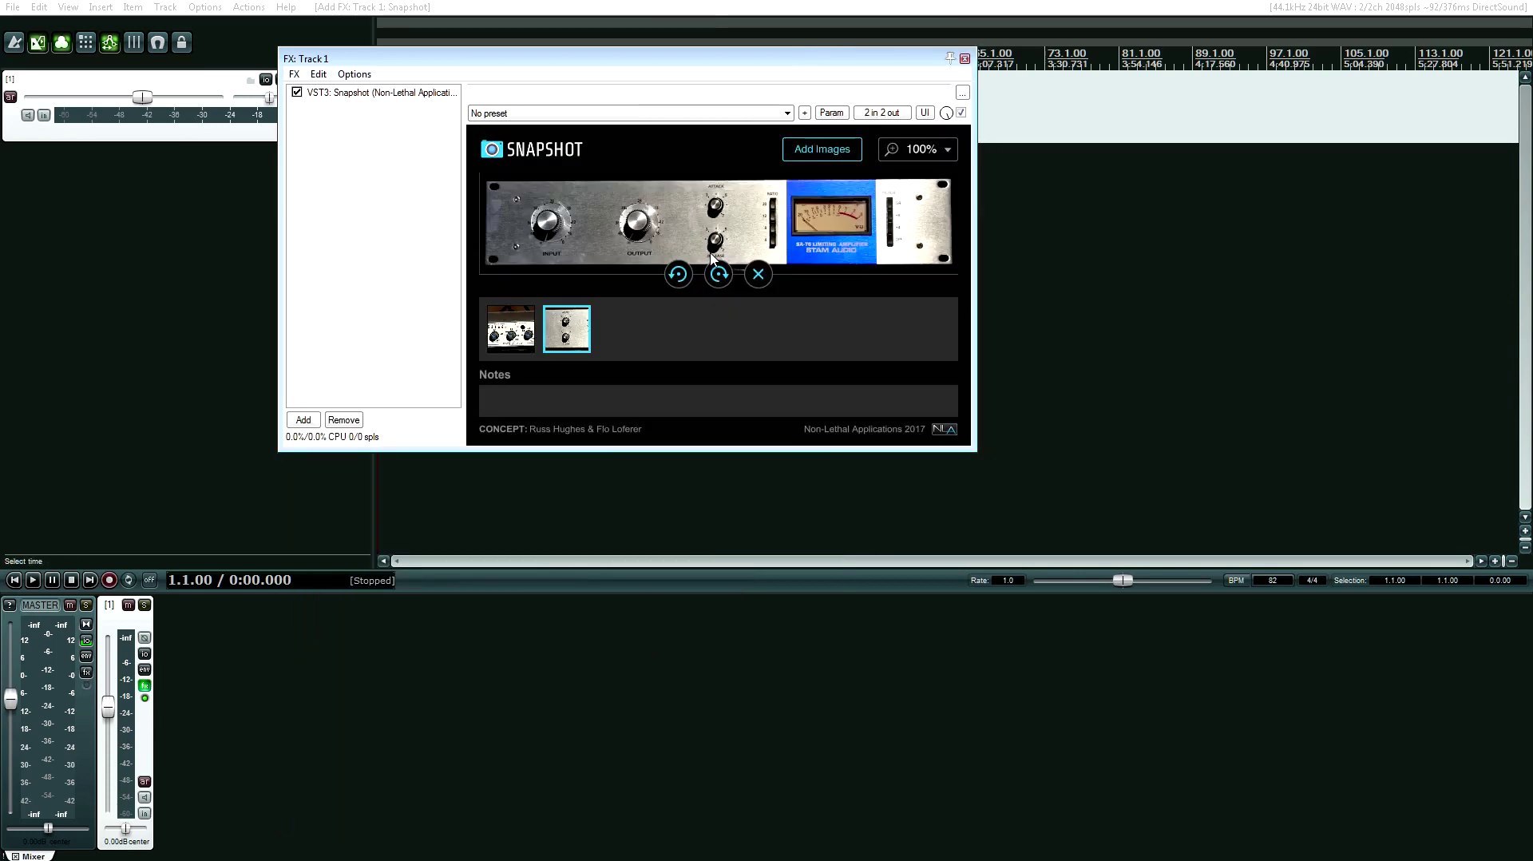
{"action": "left_click", "coordinate": [527, 339]}
{"action": "left_click", "coordinate": [721, 389]}
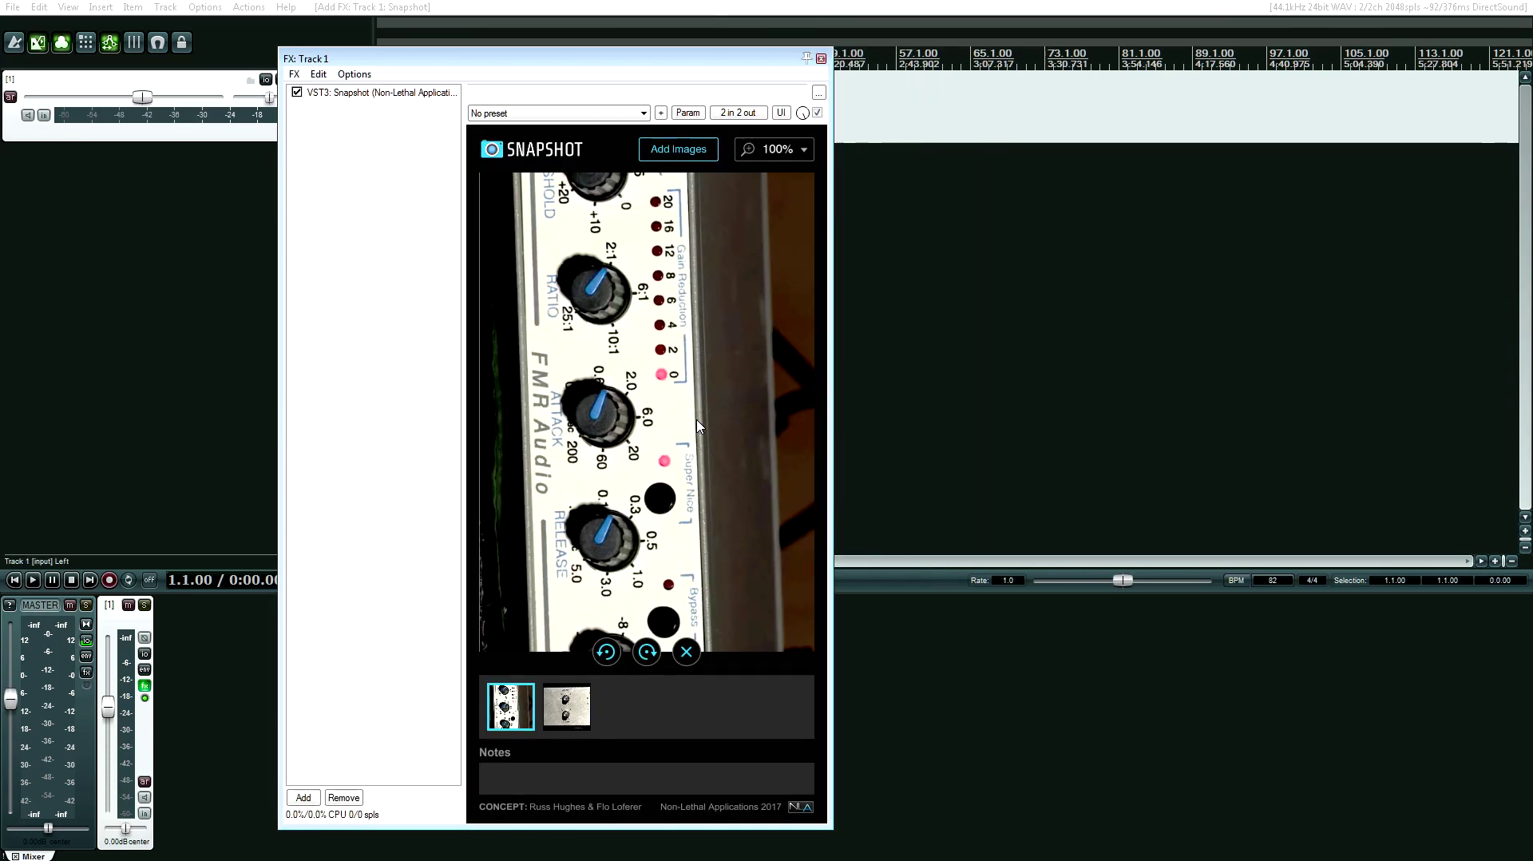
{"action": "left_click", "coordinate": [656, 664]}
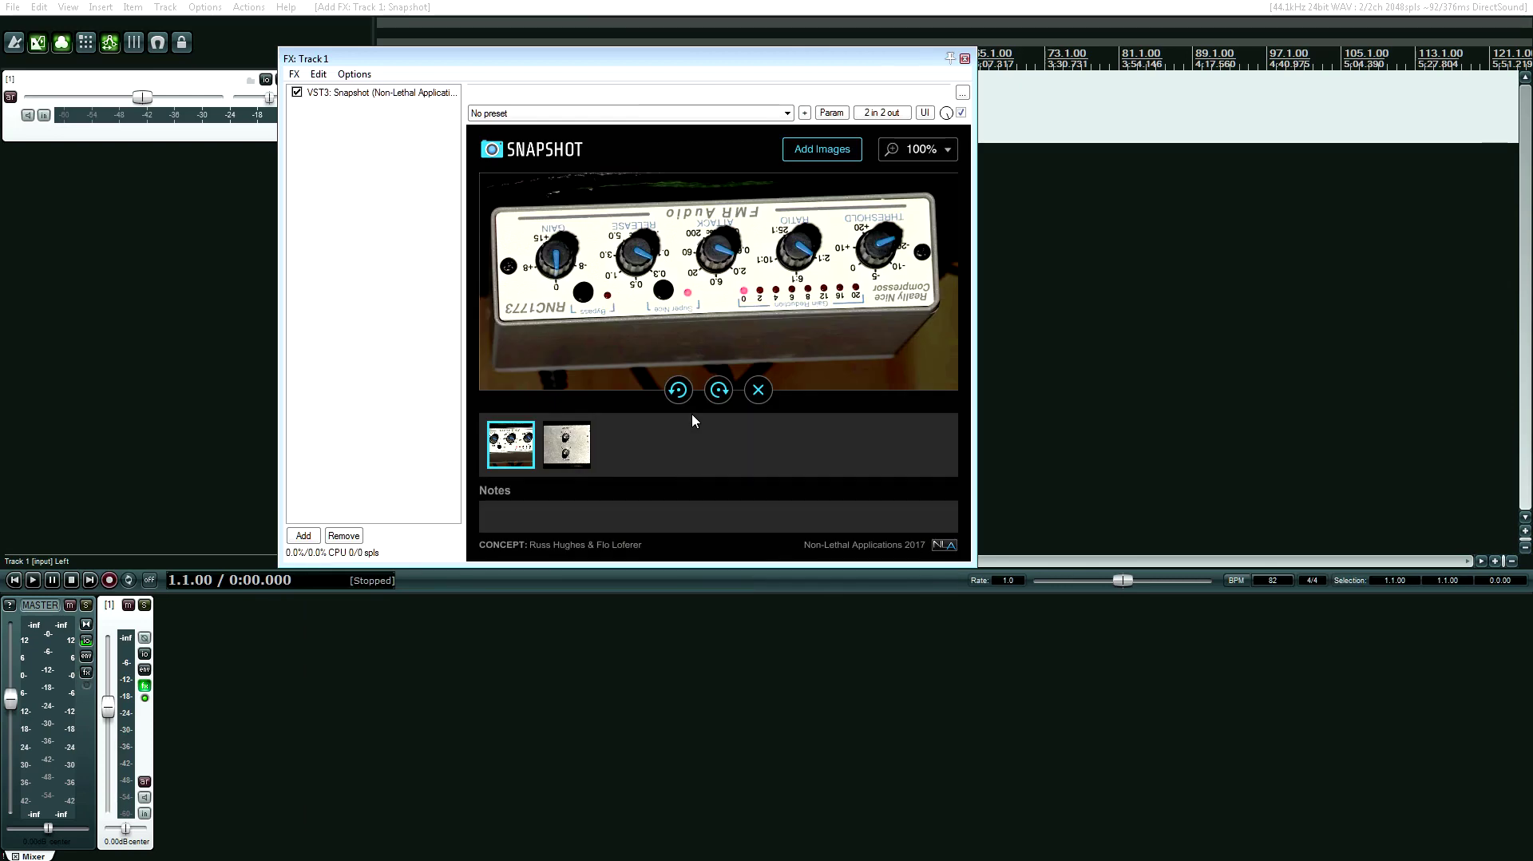
{"action": "left_click", "coordinate": [719, 389]}
{"action": "left_click", "coordinate": [656, 661]}
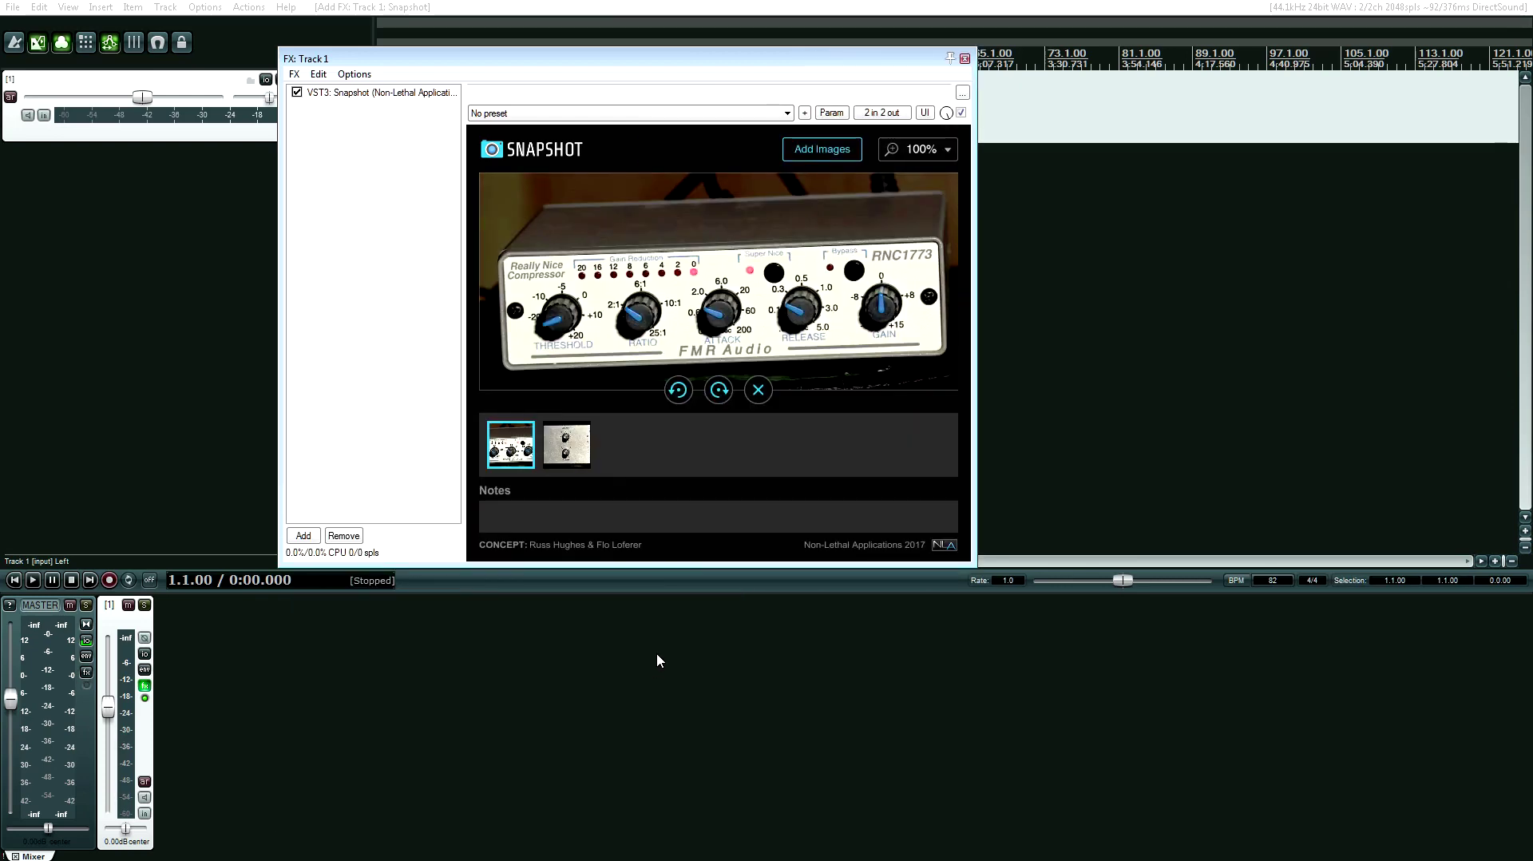
Set Snapshot's photo zoom to 200%.
{"action": "left_click", "coordinate": [915, 152]}
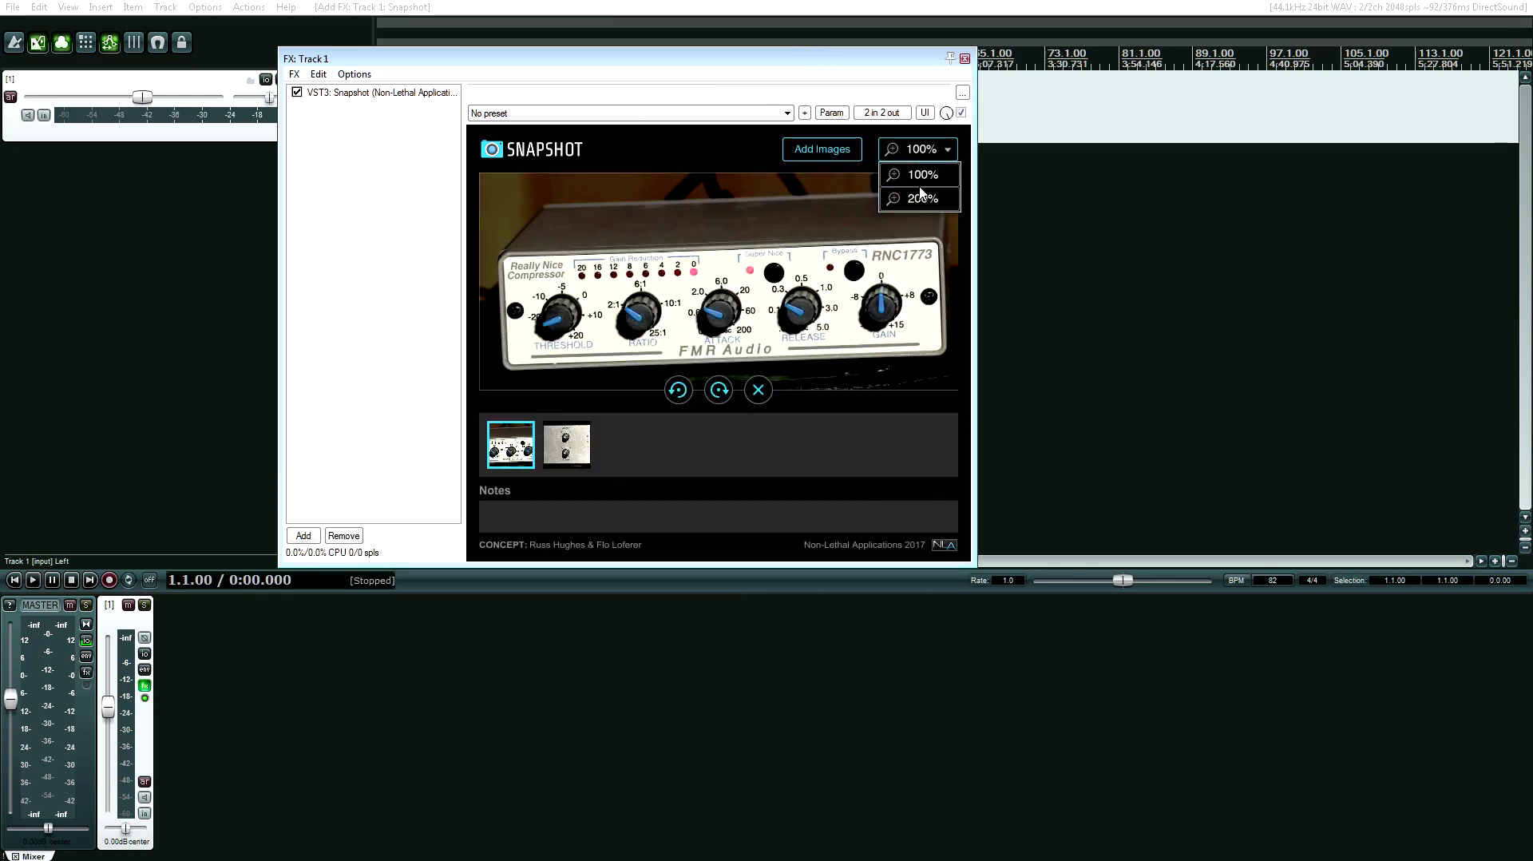
{"action": "left_click", "coordinate": [922, 198]}
{"action": "left_click_drag", "start_coordinate": [1136, 65], "coordinate": [992, 62]}
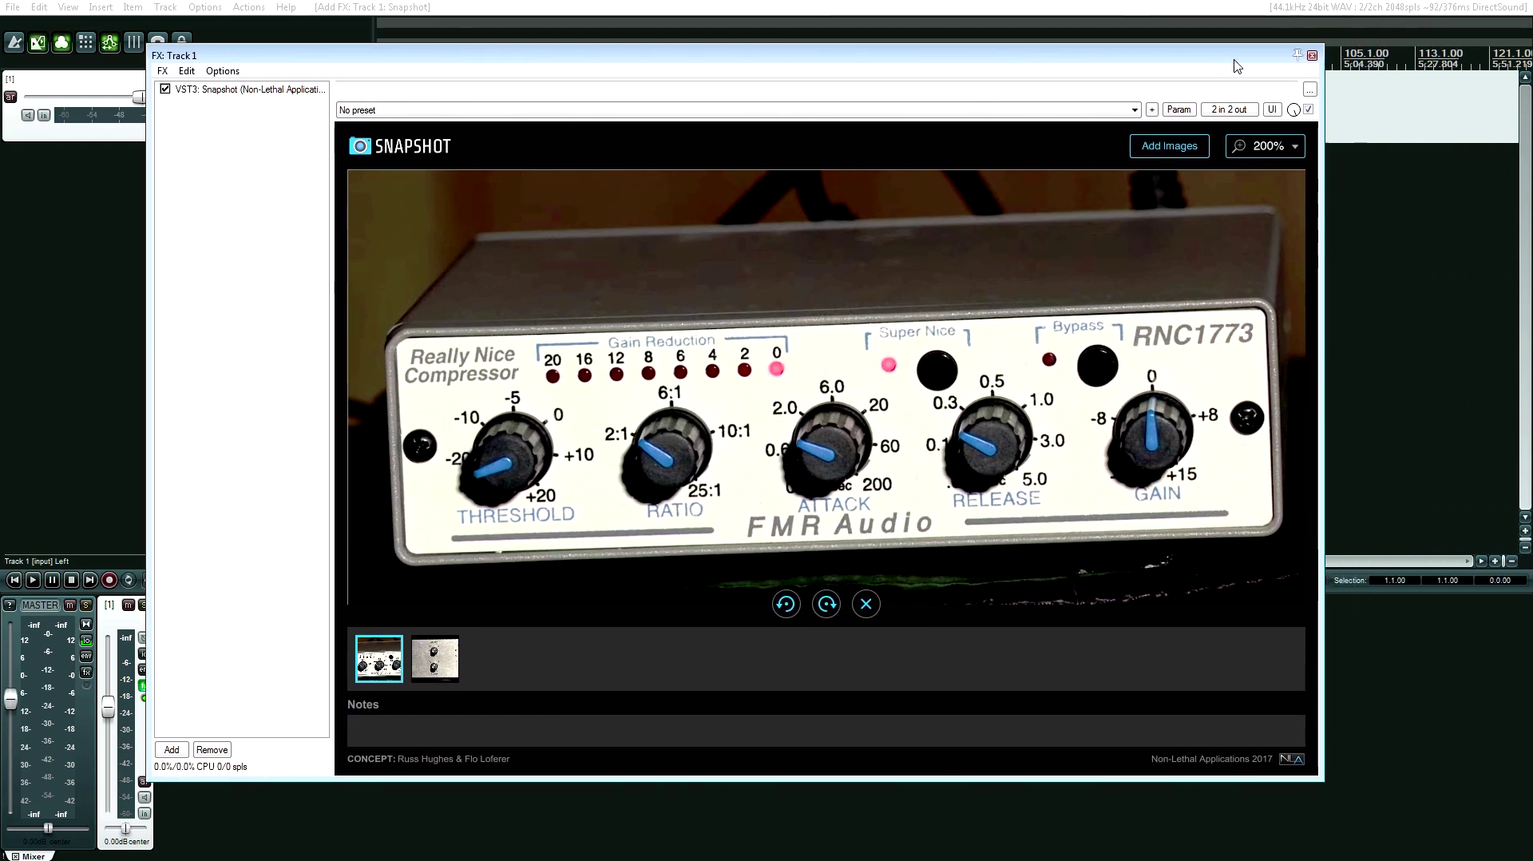
{"action": "left_click", "coordinate": [416, 720]}
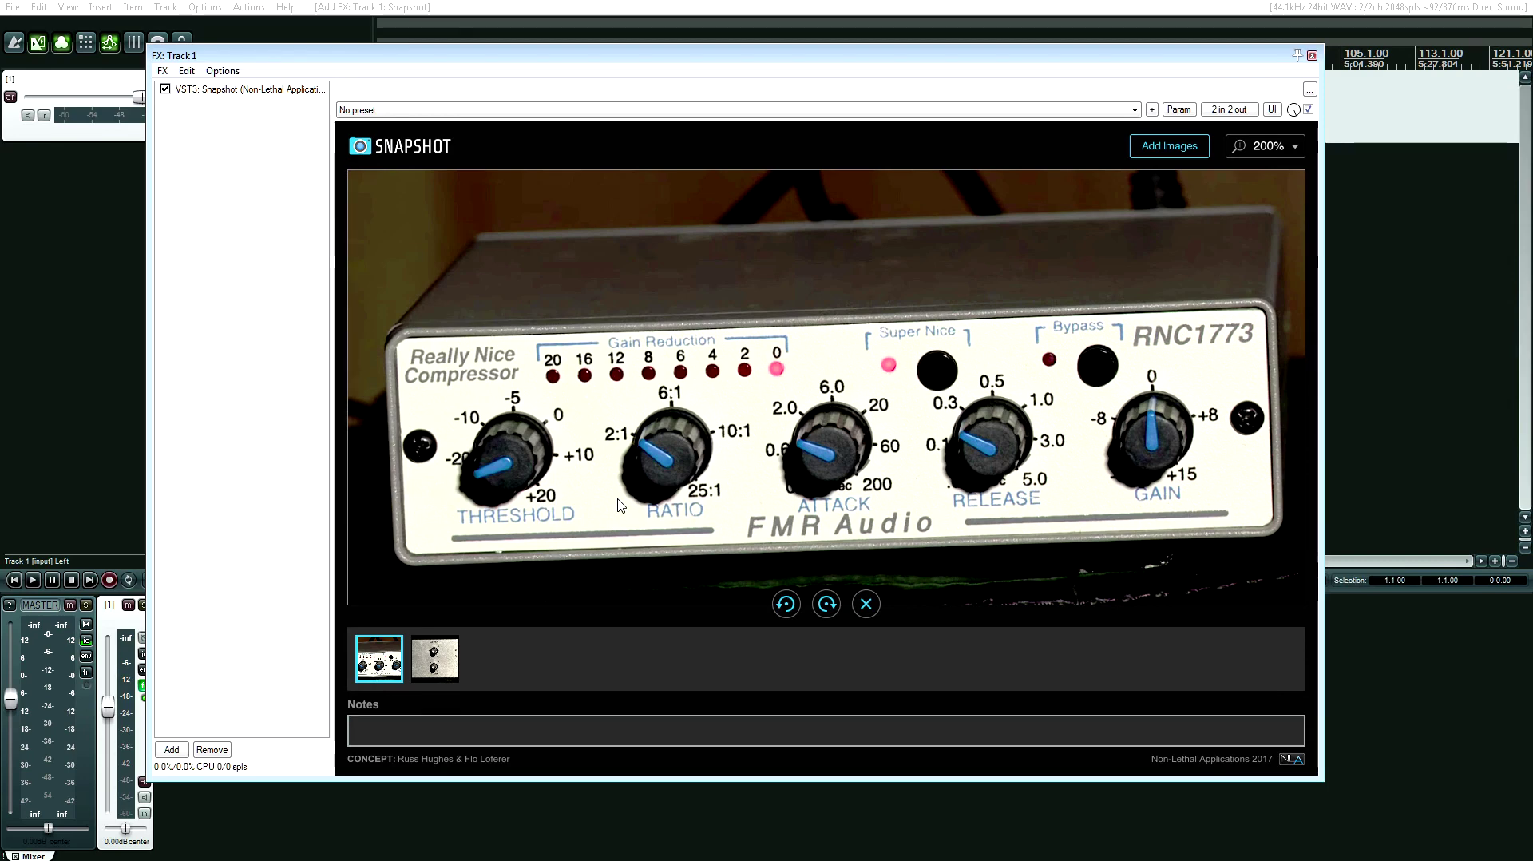
Reposition and widen the FX window, then bring the RNC1773 photo back on display.
{"action": "left_click", "coordinate": [435, 659]}
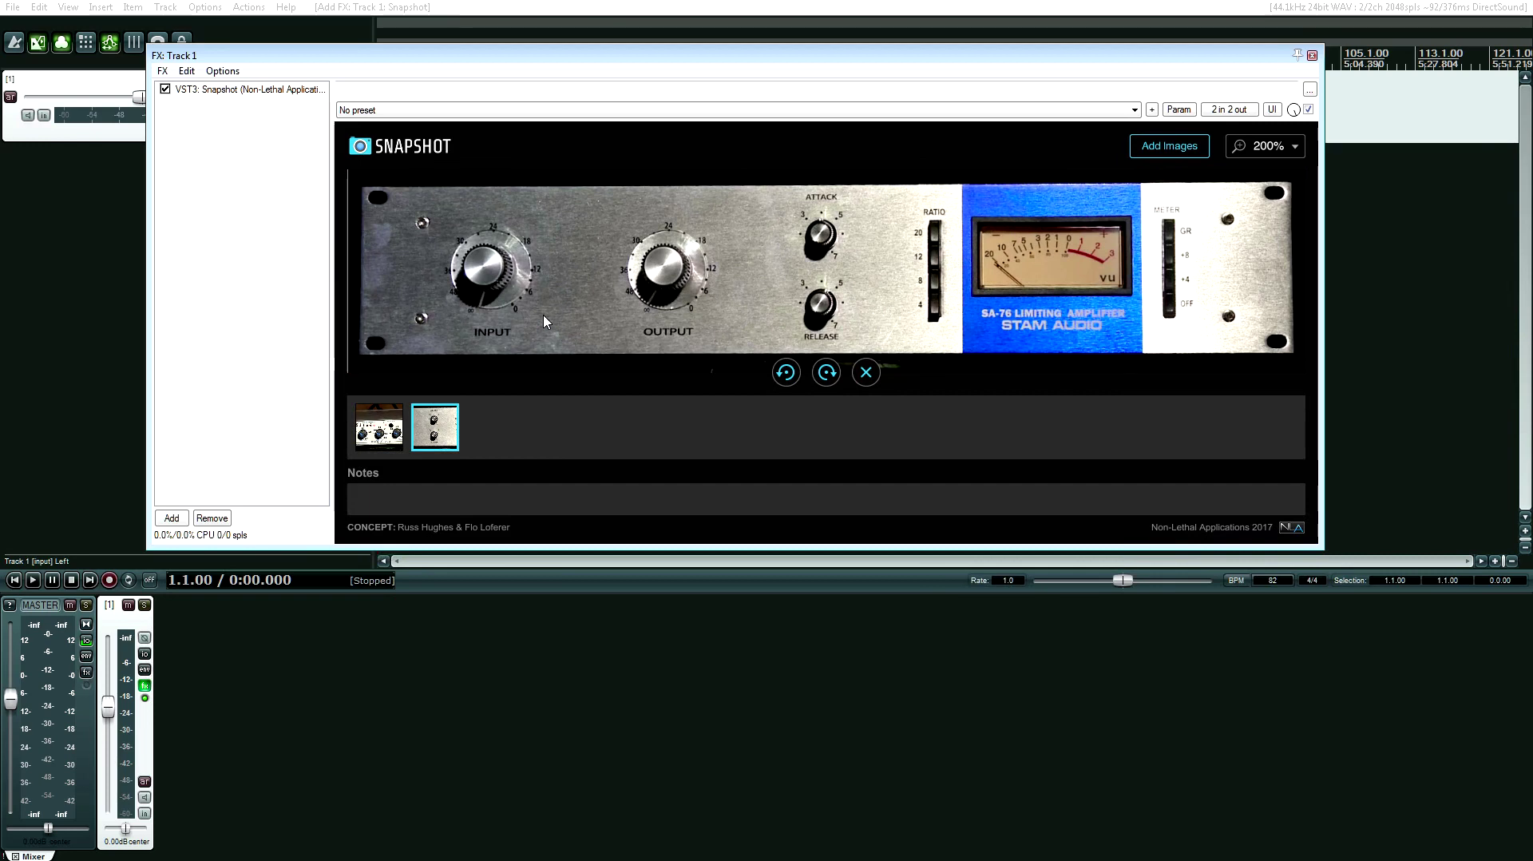
{"action": "left_click_drag", "start_coordinate": [610, 59], "coordinate": [494, 223]}
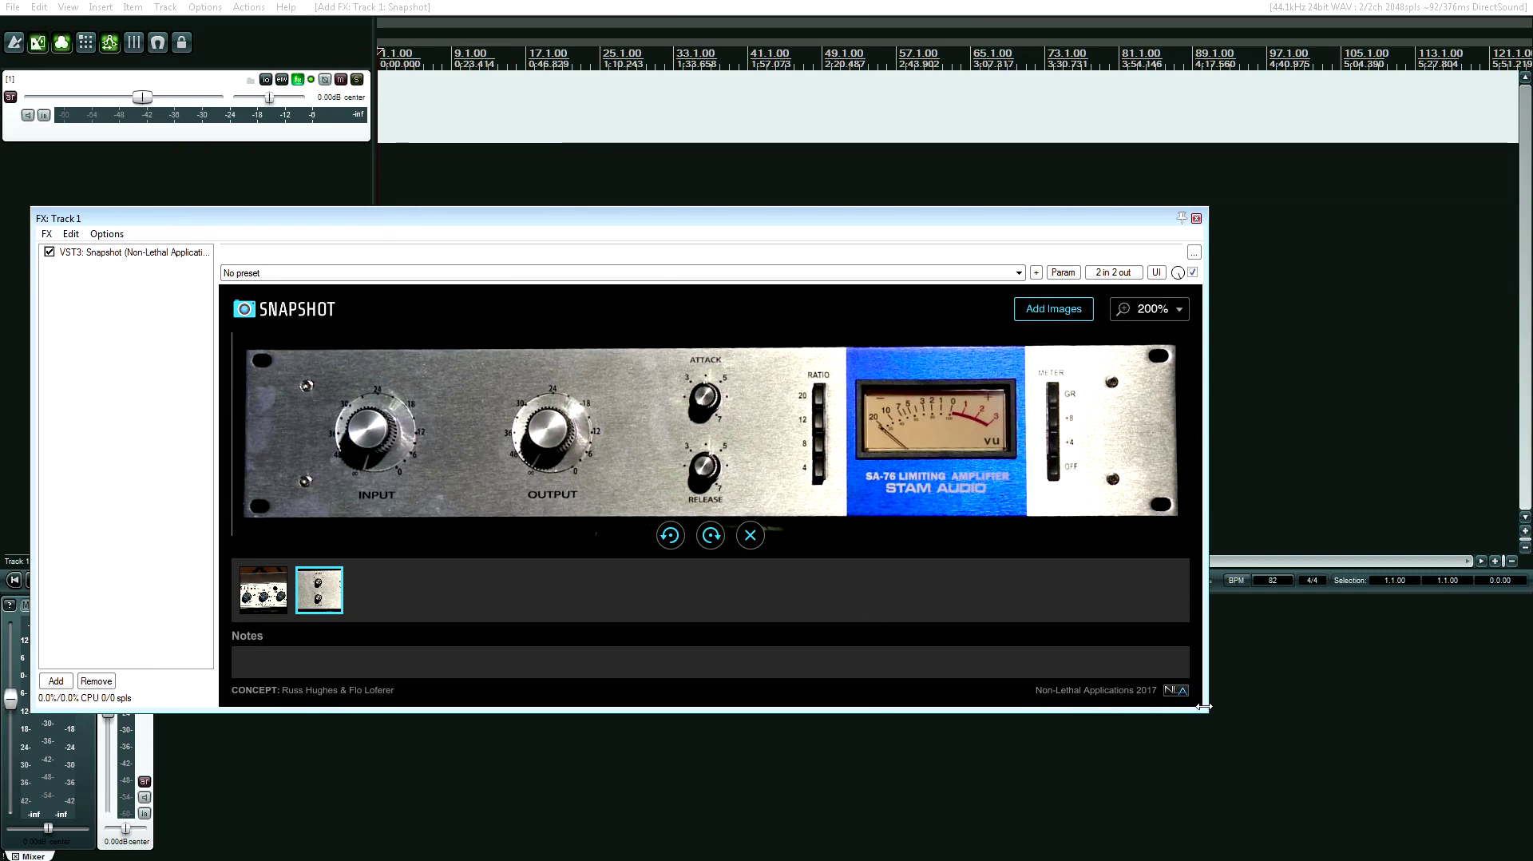
{"action": "mouse_move", "coordinate": [1203, 706]}
{"action": "left_mouse_down"}
{"action": "mouse_move", "coordinate": [1269, 739]}
{"action": "mouse_move", "coordinate": [1296, 702]}
{"action": "mouse_move", "coordinate": [1206, 701]}
{"action": "mouse_move", "coordinate": [1276, 765]}
{"action": "mouse_move", "coordinate": [1211, 729]}
{"action": "mouse_move", "coordinate": [1202, 706]}
{"action": "left_mouse_up"}
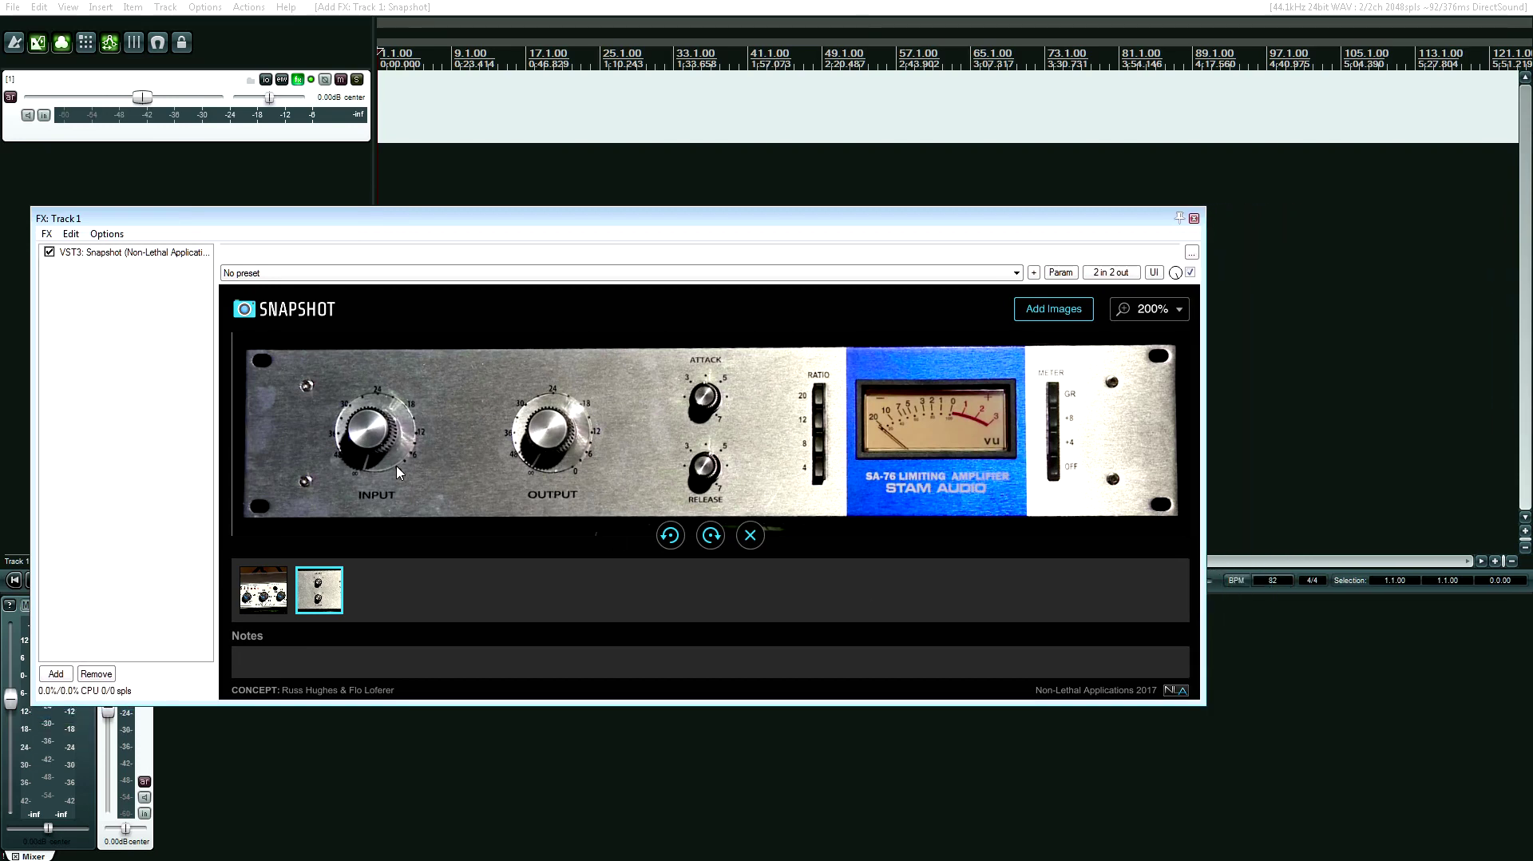
{"action": "left_click", "coordinate": [158, 254]}
{"action": "left_click", "coordinate": [137, 415]}
{"action": "left_click", "coordinate": [409, 656]}
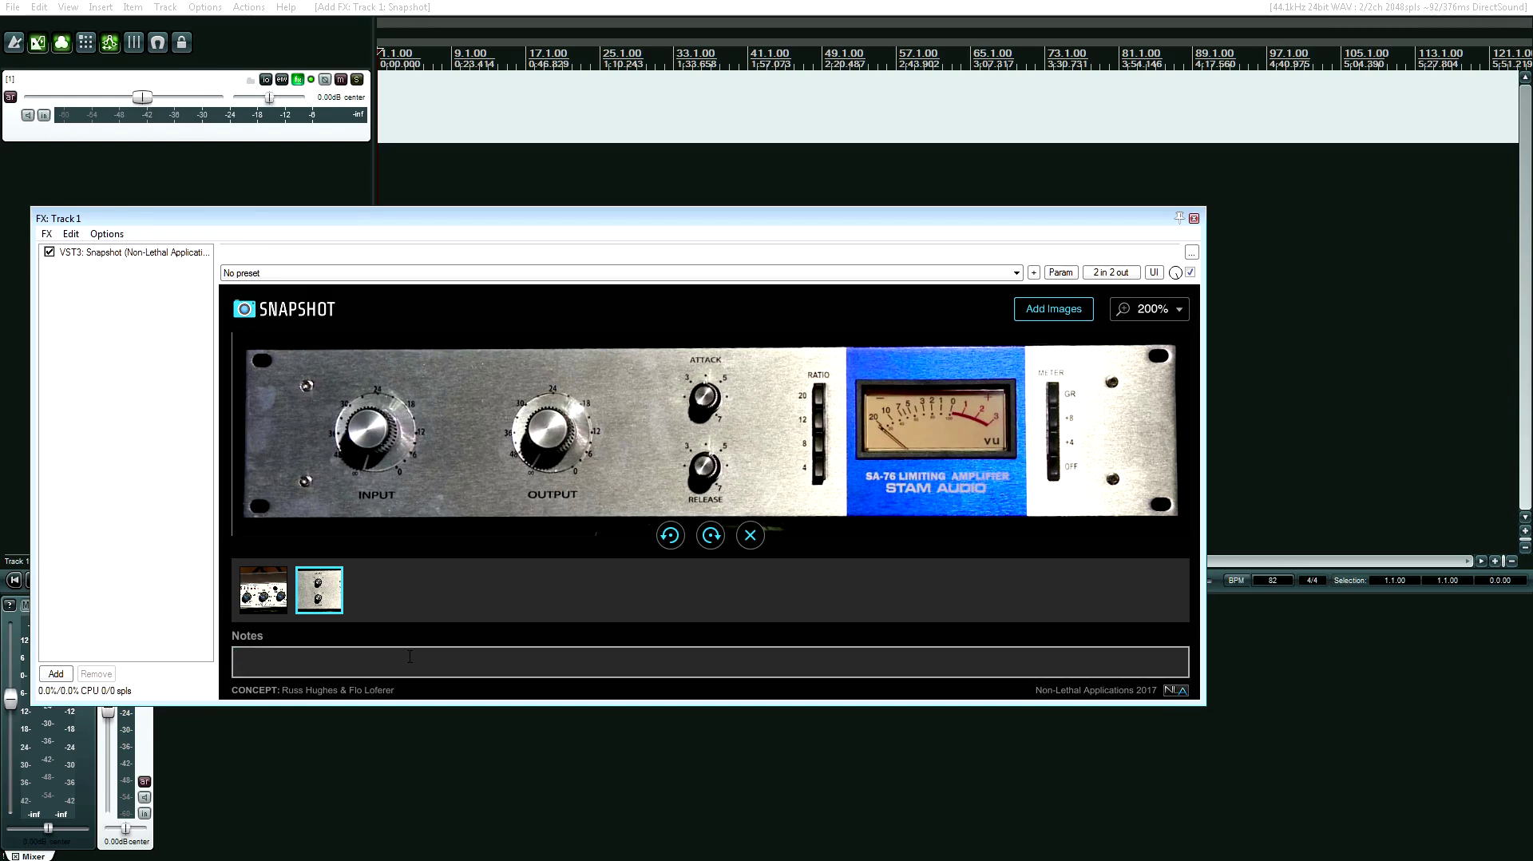
{"action": "left_click", "coordinate": [262, 591]}
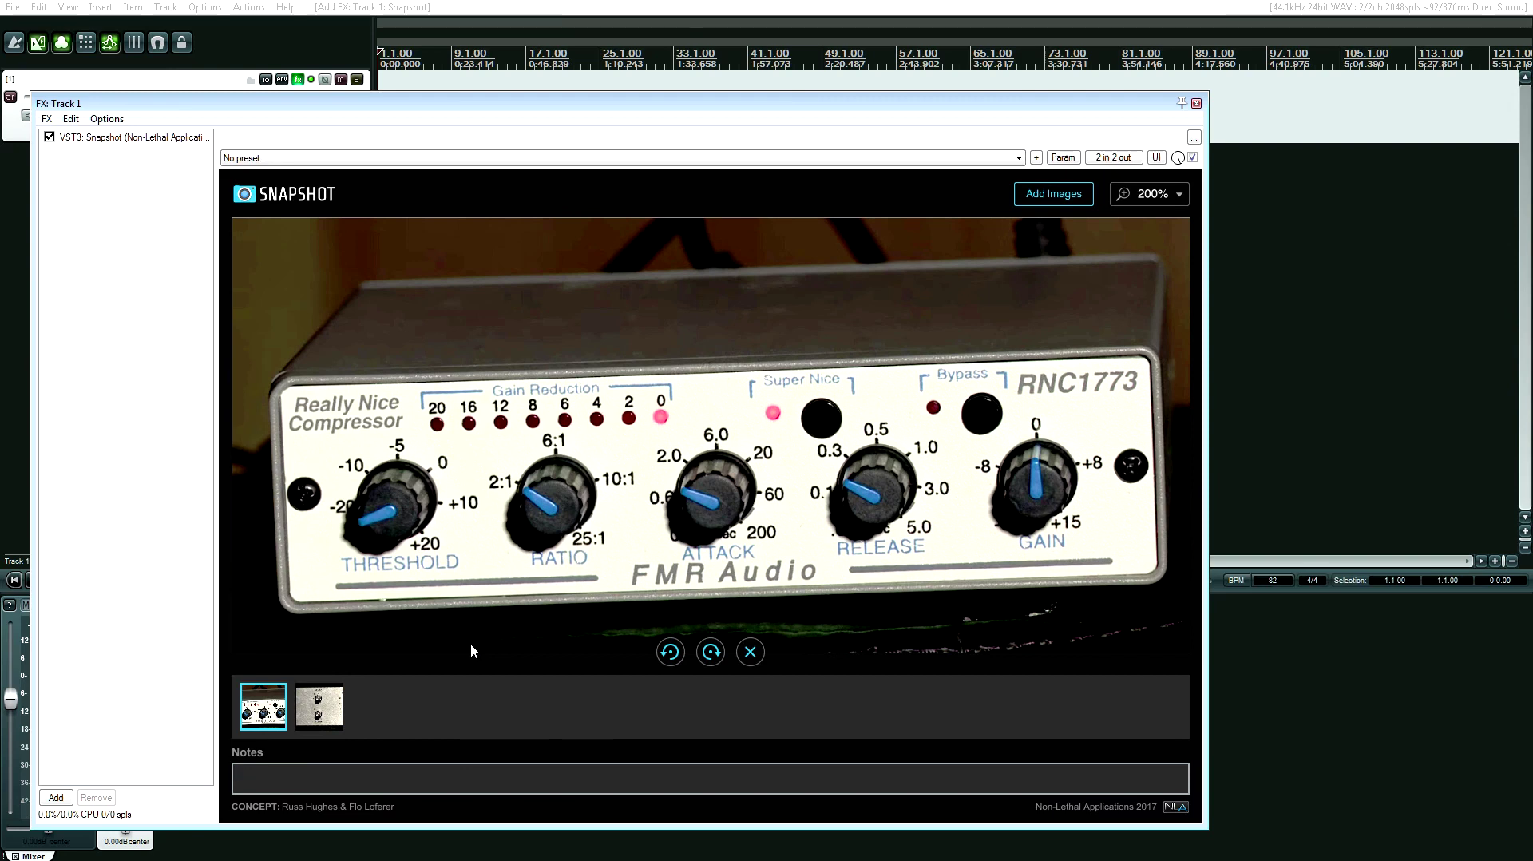
Enter 'Shure SM7b --> API 560 --> FMR --> SA-76' in Notes and show the SA-76 photo.
{"action": "type", "text": "Shure SM7b --> FM"}
{"action": "key", "text": "BackSpace"}
{"action": "key", "text": "BackSpace"}
{"action": "type", "text": "60 --> FMR --> "}
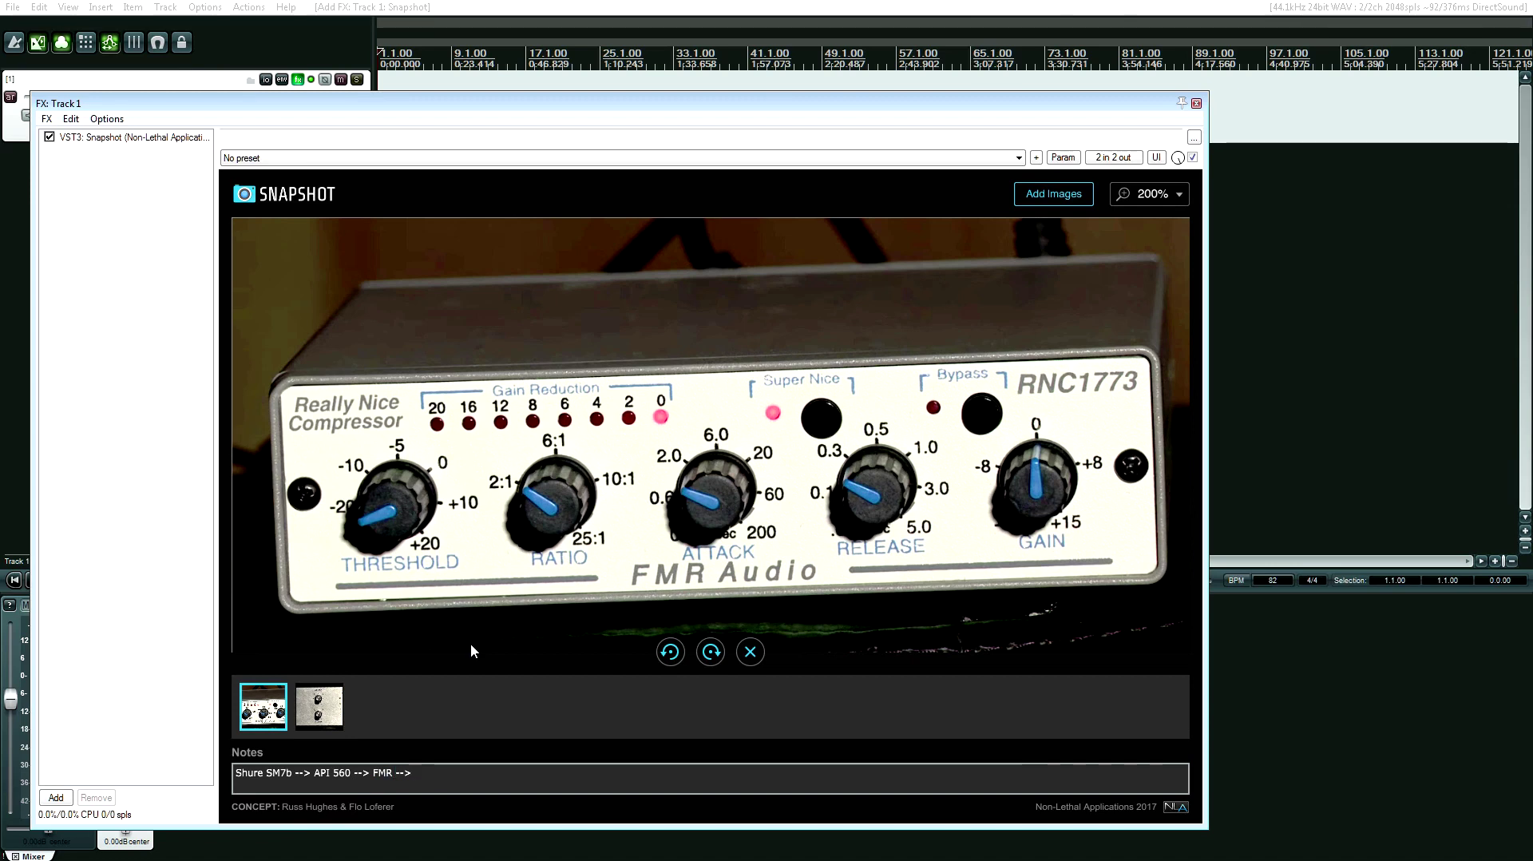
{"action": "type", "text": "SA-76"}
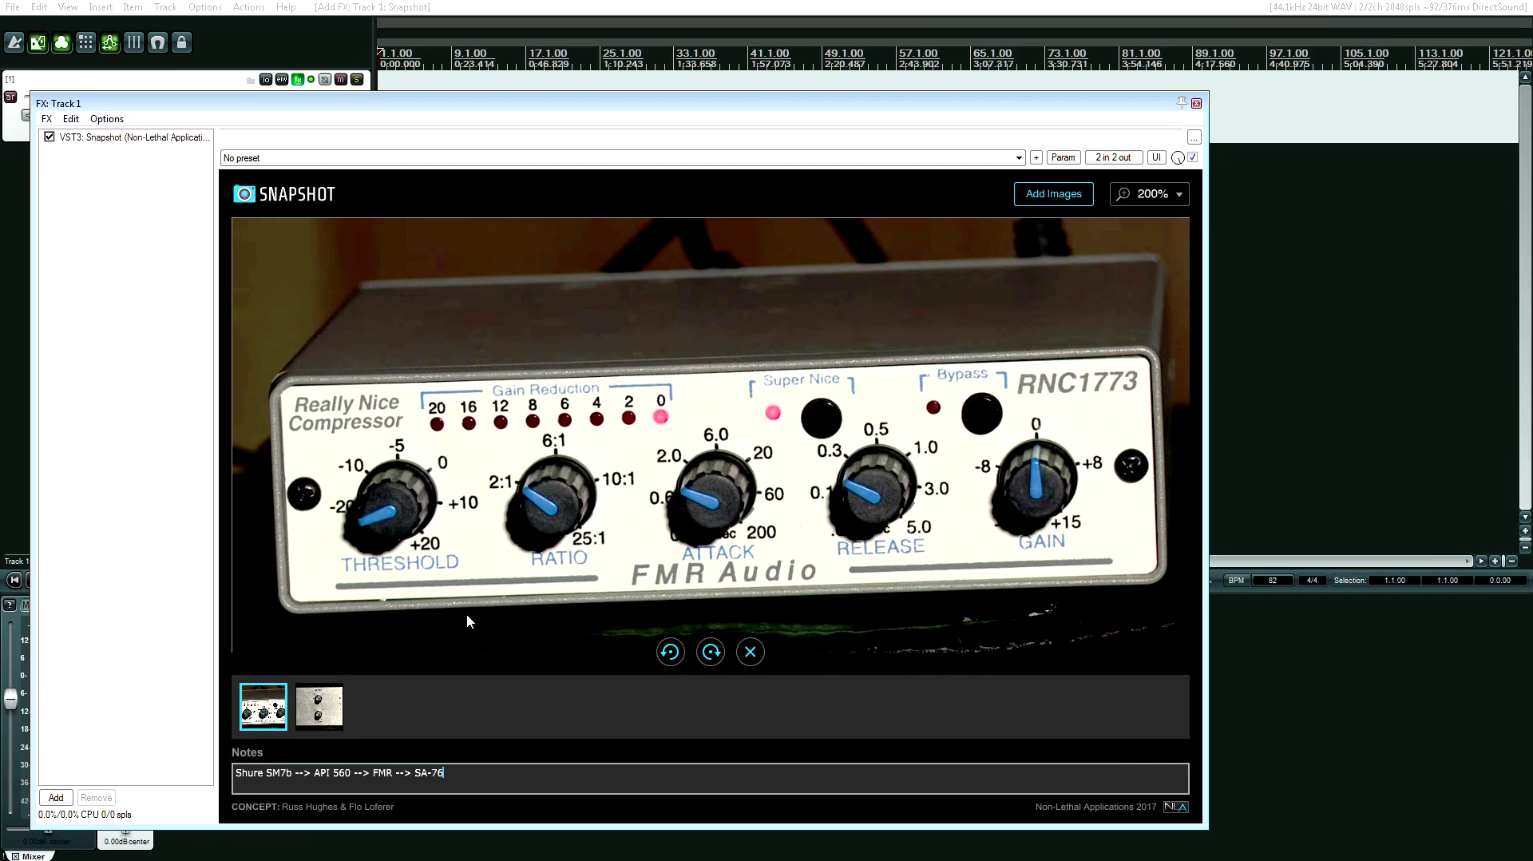
{"action": "left_click", "coordinate": [319, 711]}
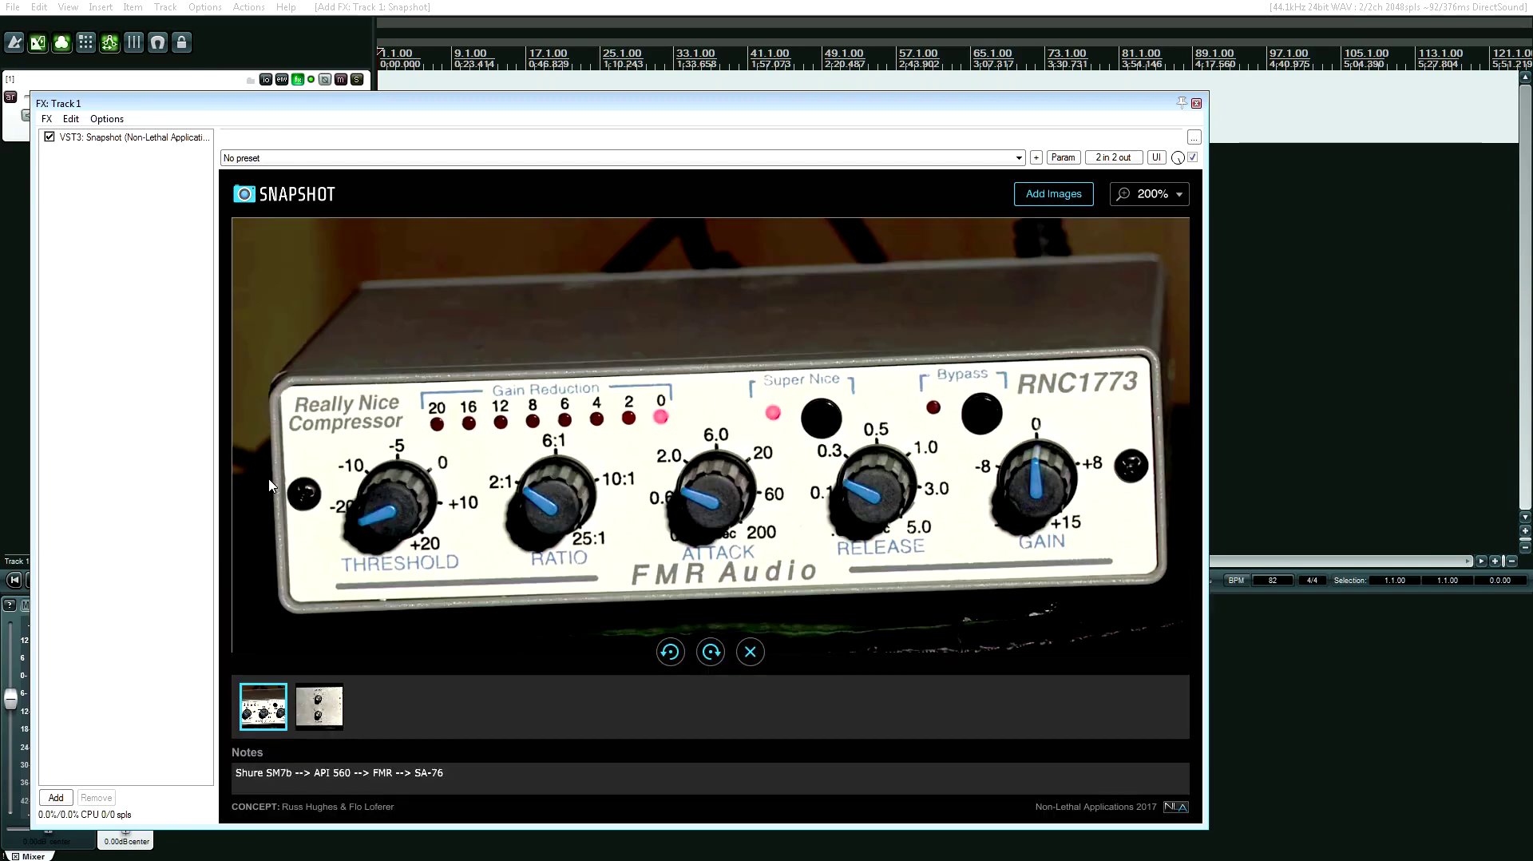
Delete the RNC1773 photo from Snapshot, leaving only SA-76.
{"action": "left_click", "coordinate": [276, 486]}
{"action": "left_click", "coordinate": [750, 652]}
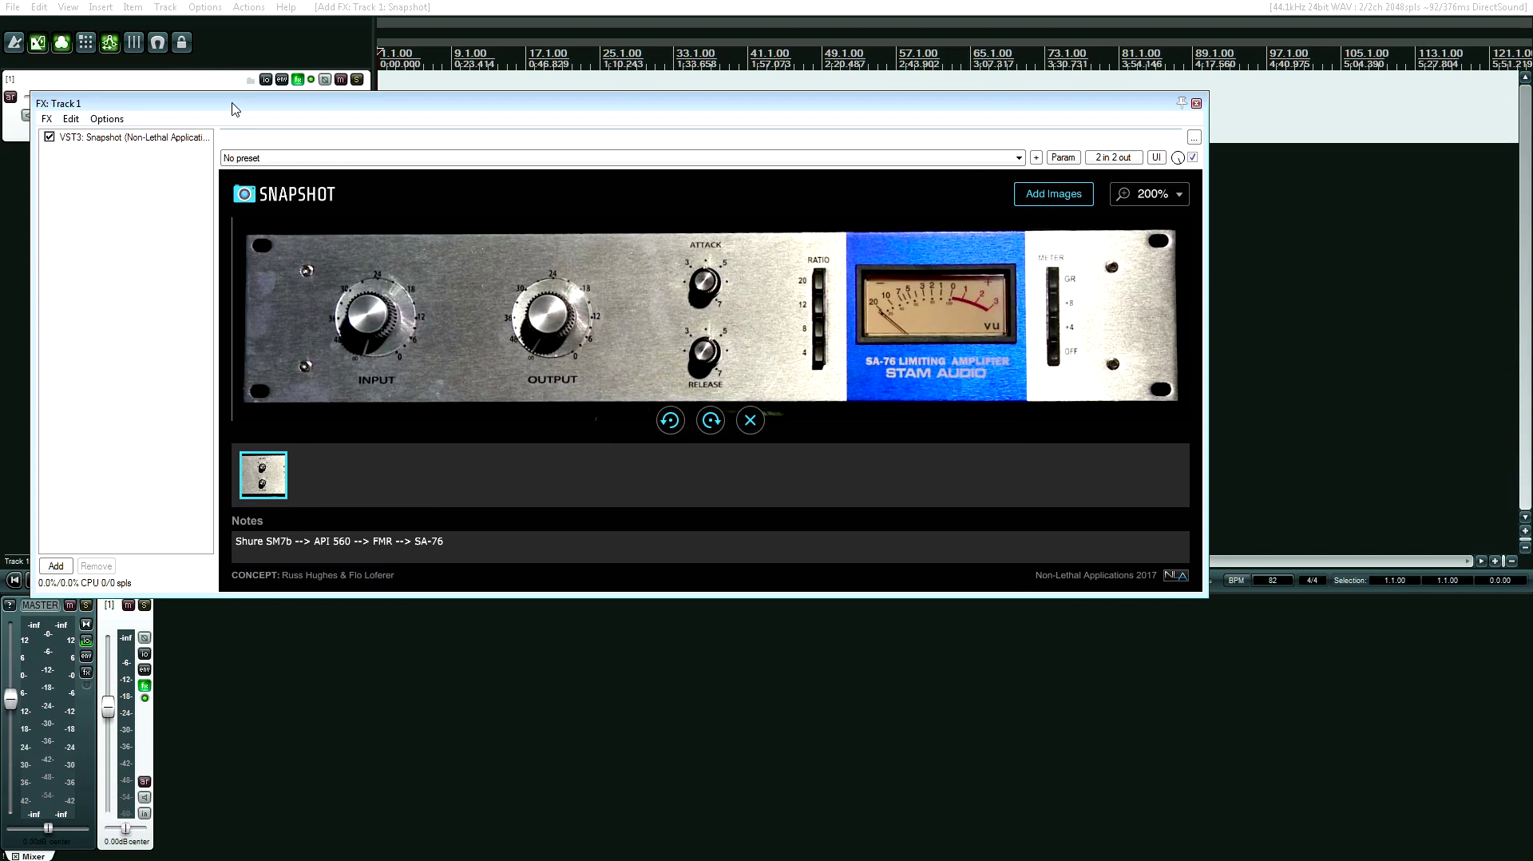
Undo, insert a fresh Snapshot on Track 1, and start adding images from SnapShot 2.
{"action": "key", "text": "ctrl+z"}
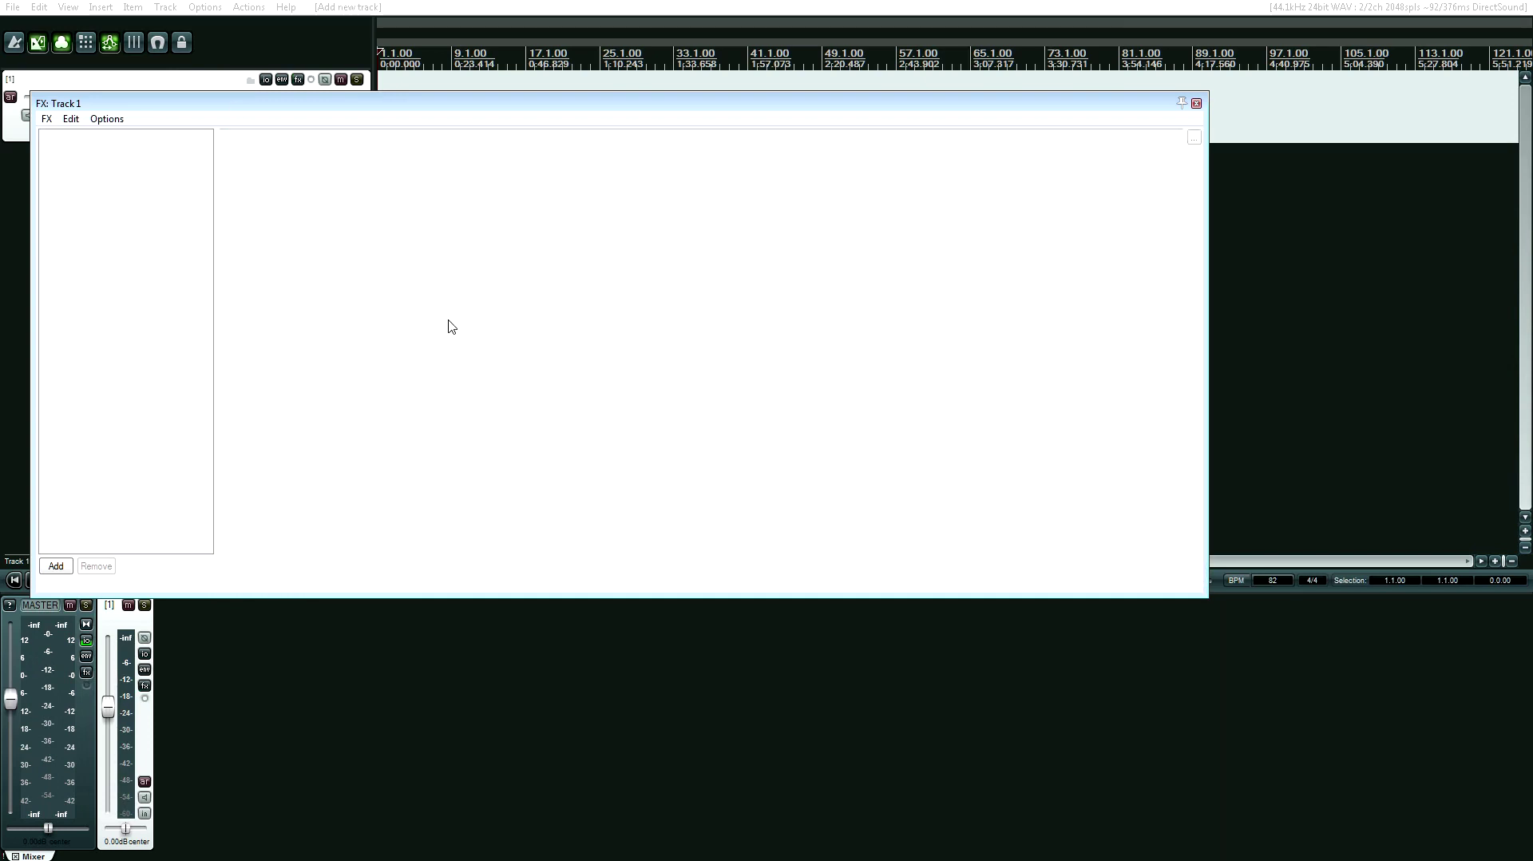
{"action": "left_click", "coordinate": [68, 564]}
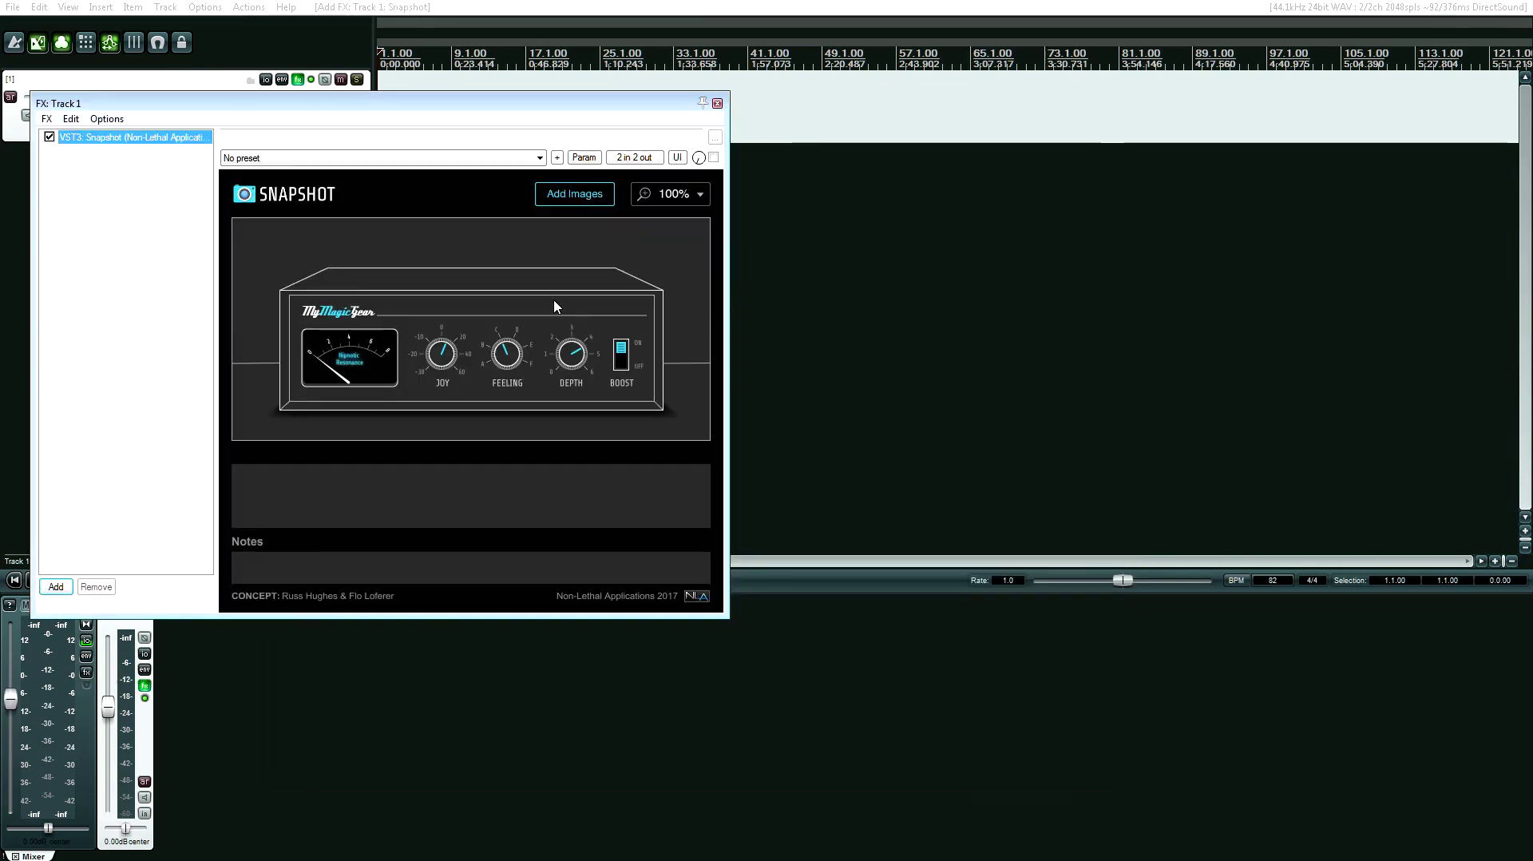
{"action": "double_click", "coordinate": [557, 299]}
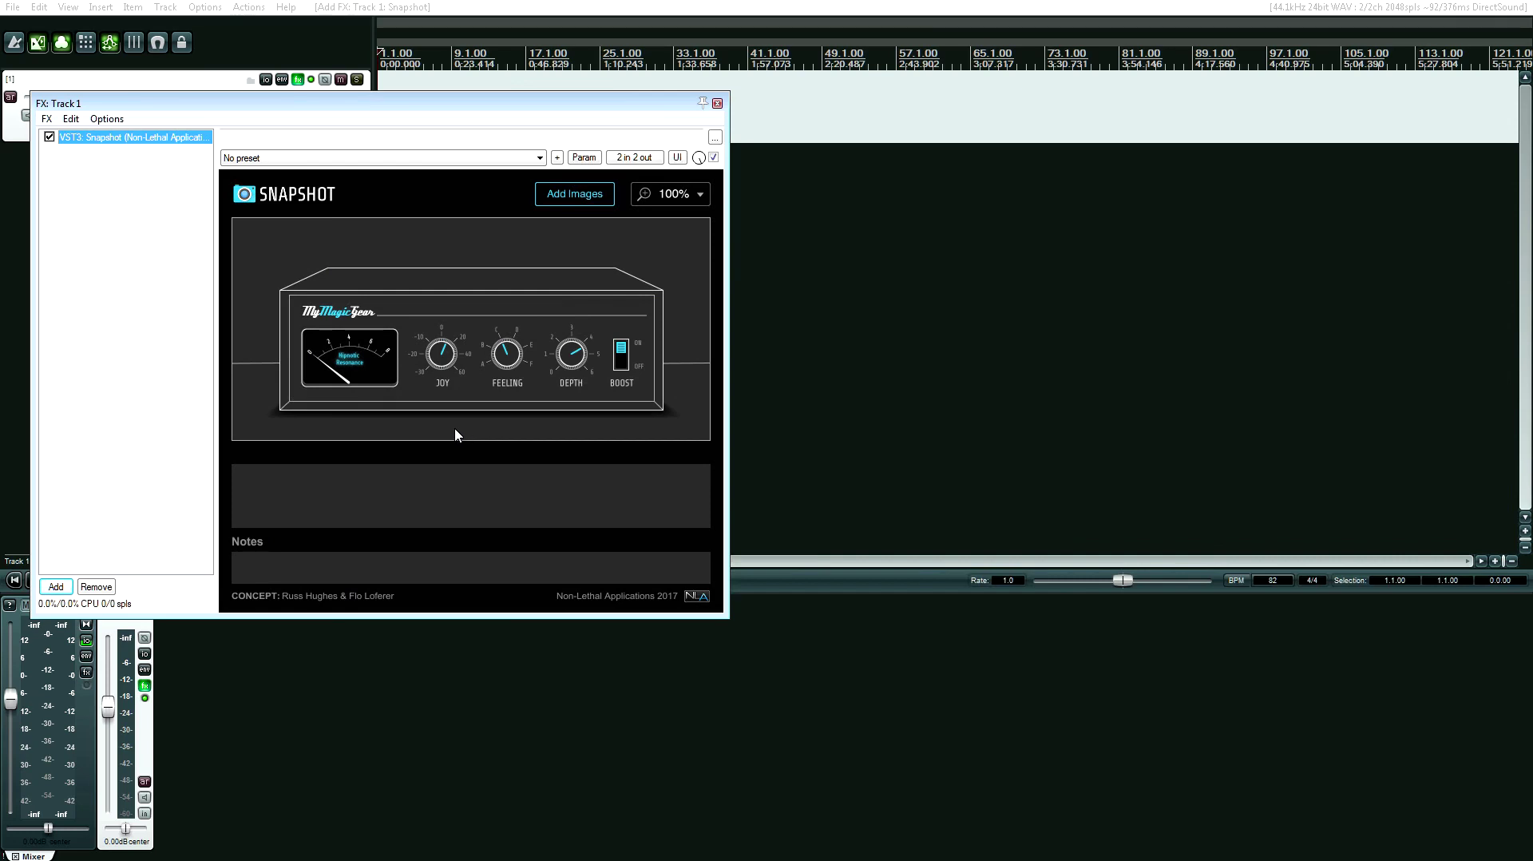
{"action": "left_click_drag", "start_coordinate": [379, 110], "coordinate": [460, 144]}
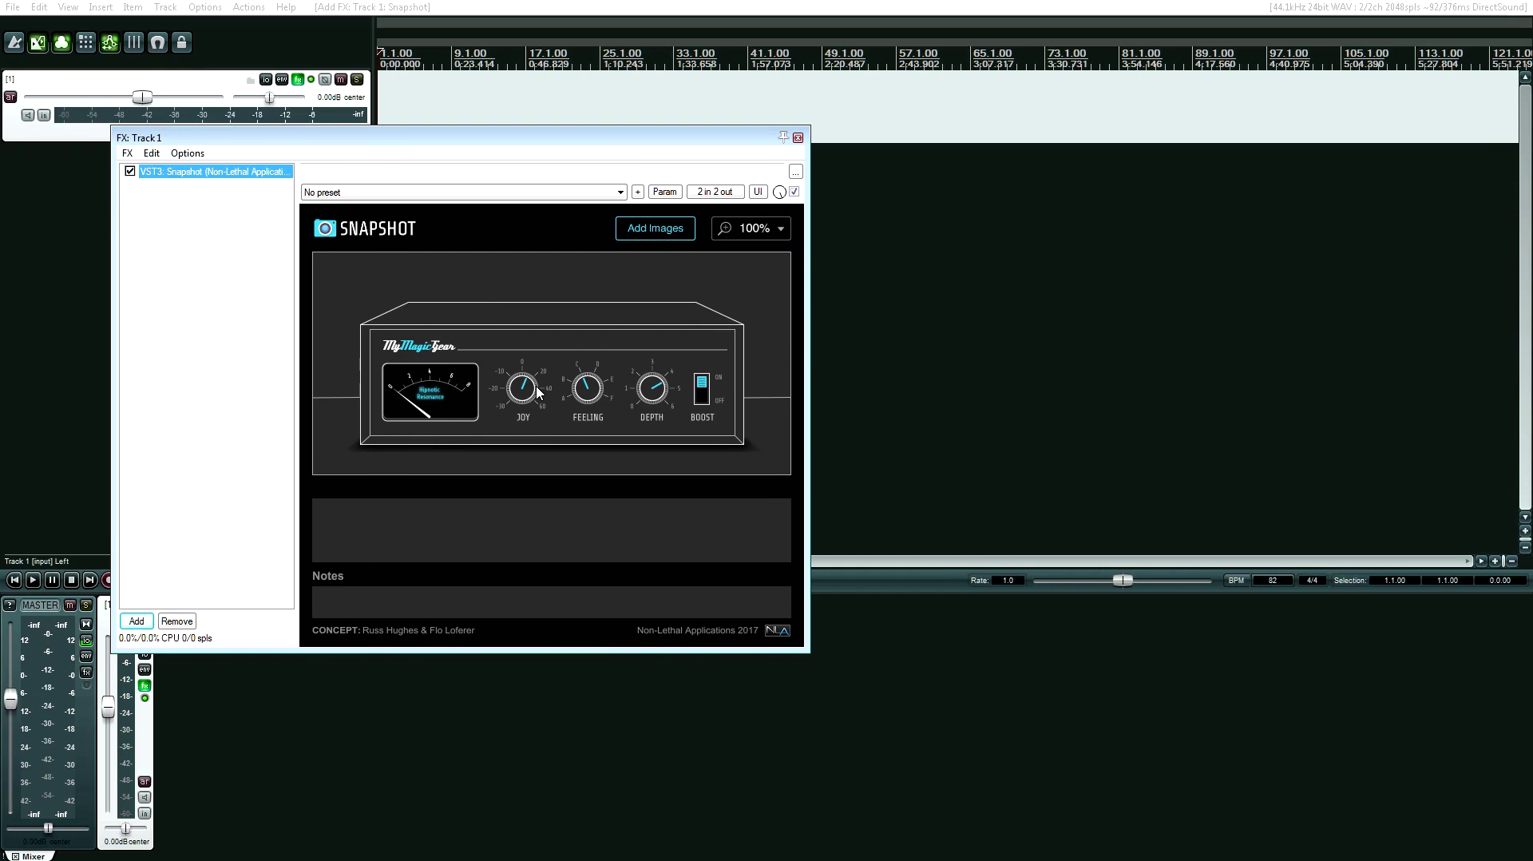
{"action": "left_click", "coordinate": [648, 232]}
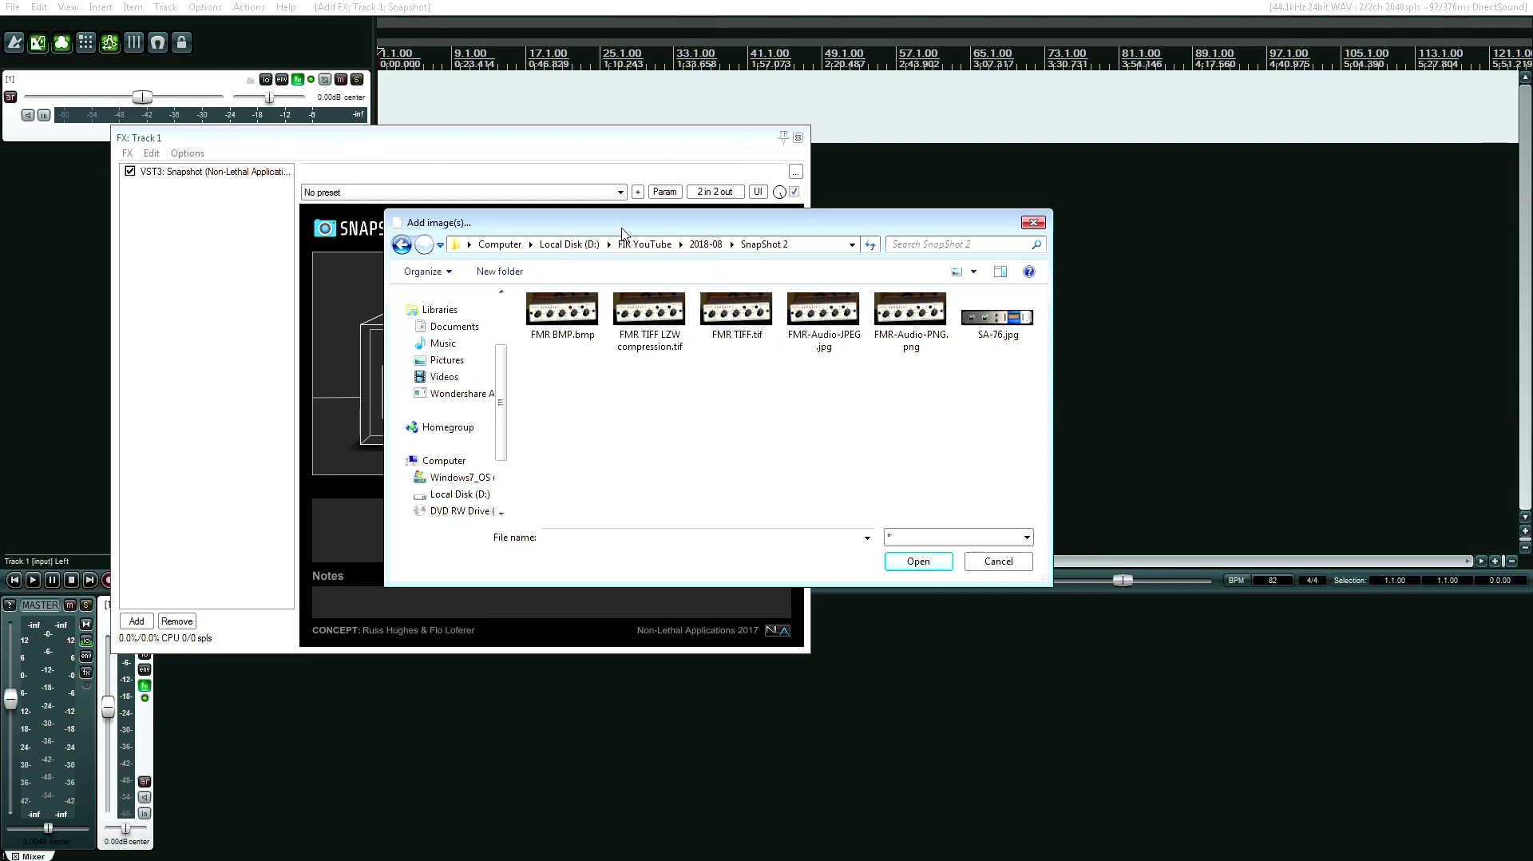
Load FMR-Audio-JPEG.jpg and SA-76.jpg into Snapshot and set the view zoom to 200%.
{"action": "left_click_drag", "start_coordinate": [621, 226], "coordinate": [640, 469]}
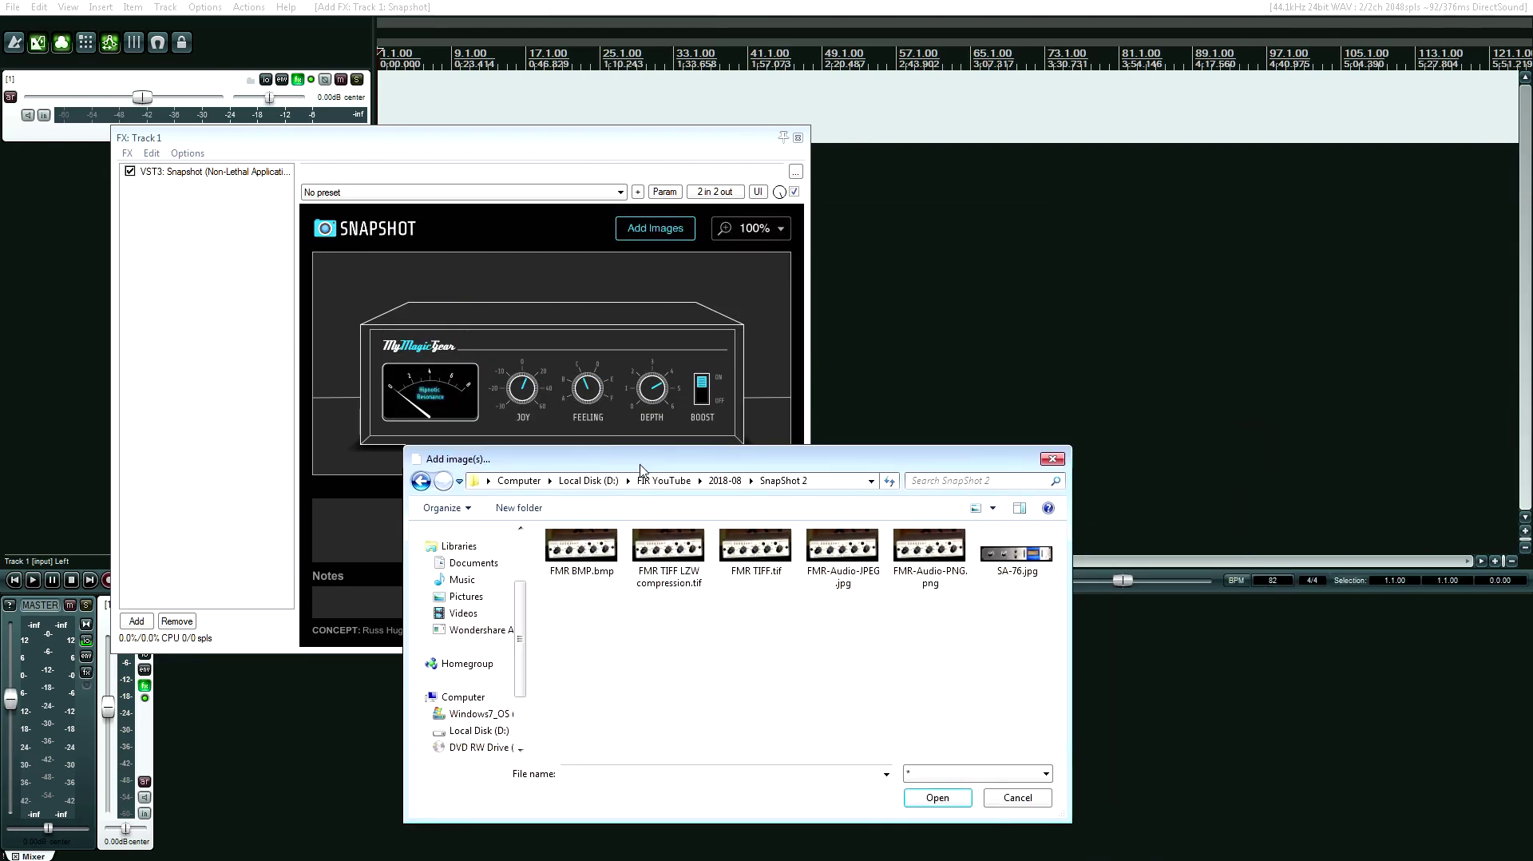
{"action": "left_click", "coordinate": [1052, 459]}
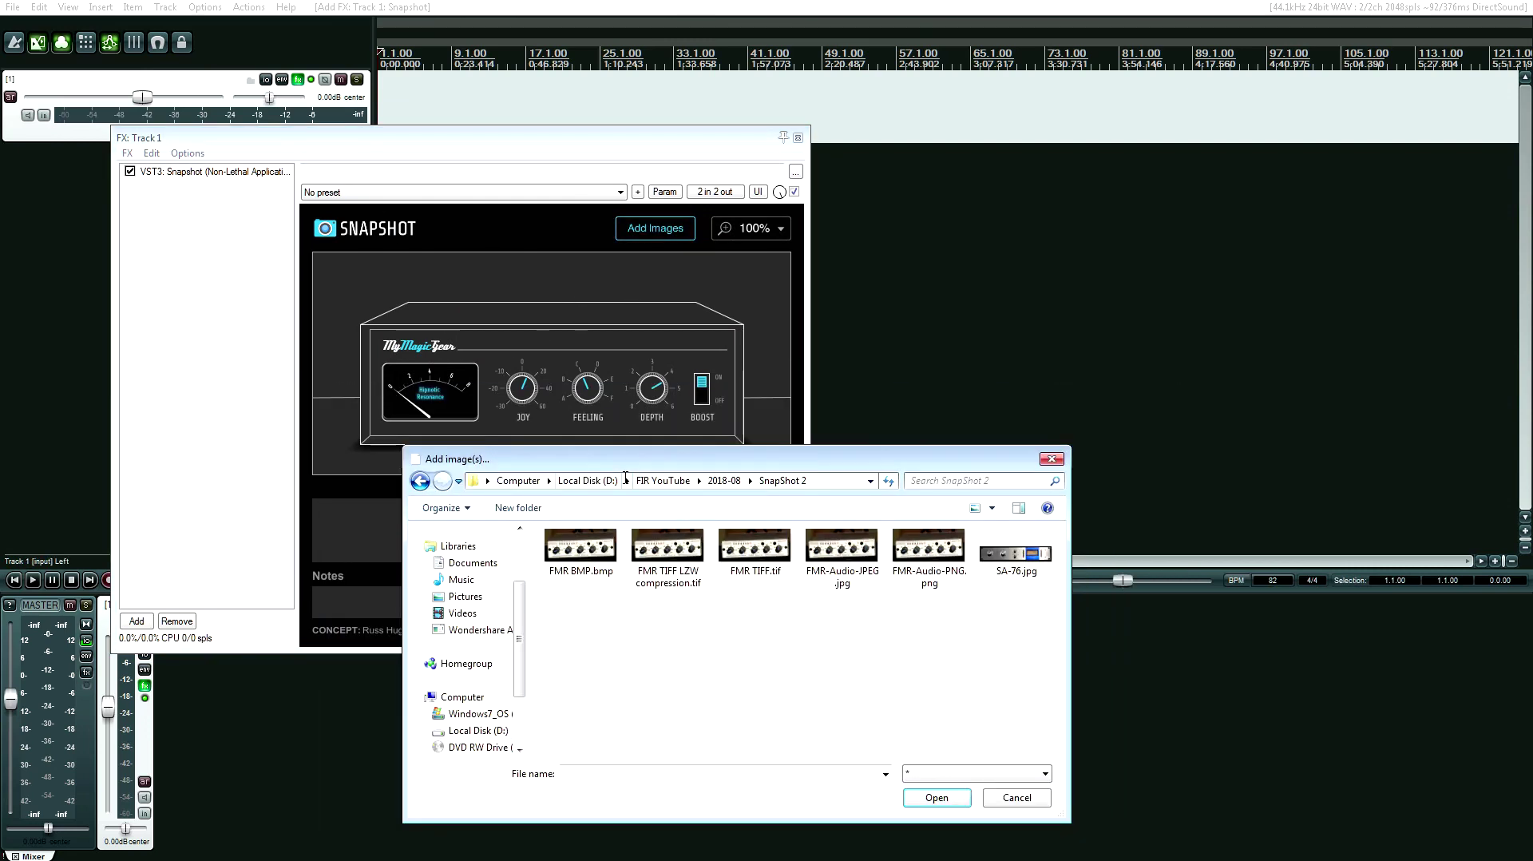
{"action": "left_click", "coordinate": [846, 557]}
{"action": "left_click", "coordinate": [997, 573], "text": "ctrl"}
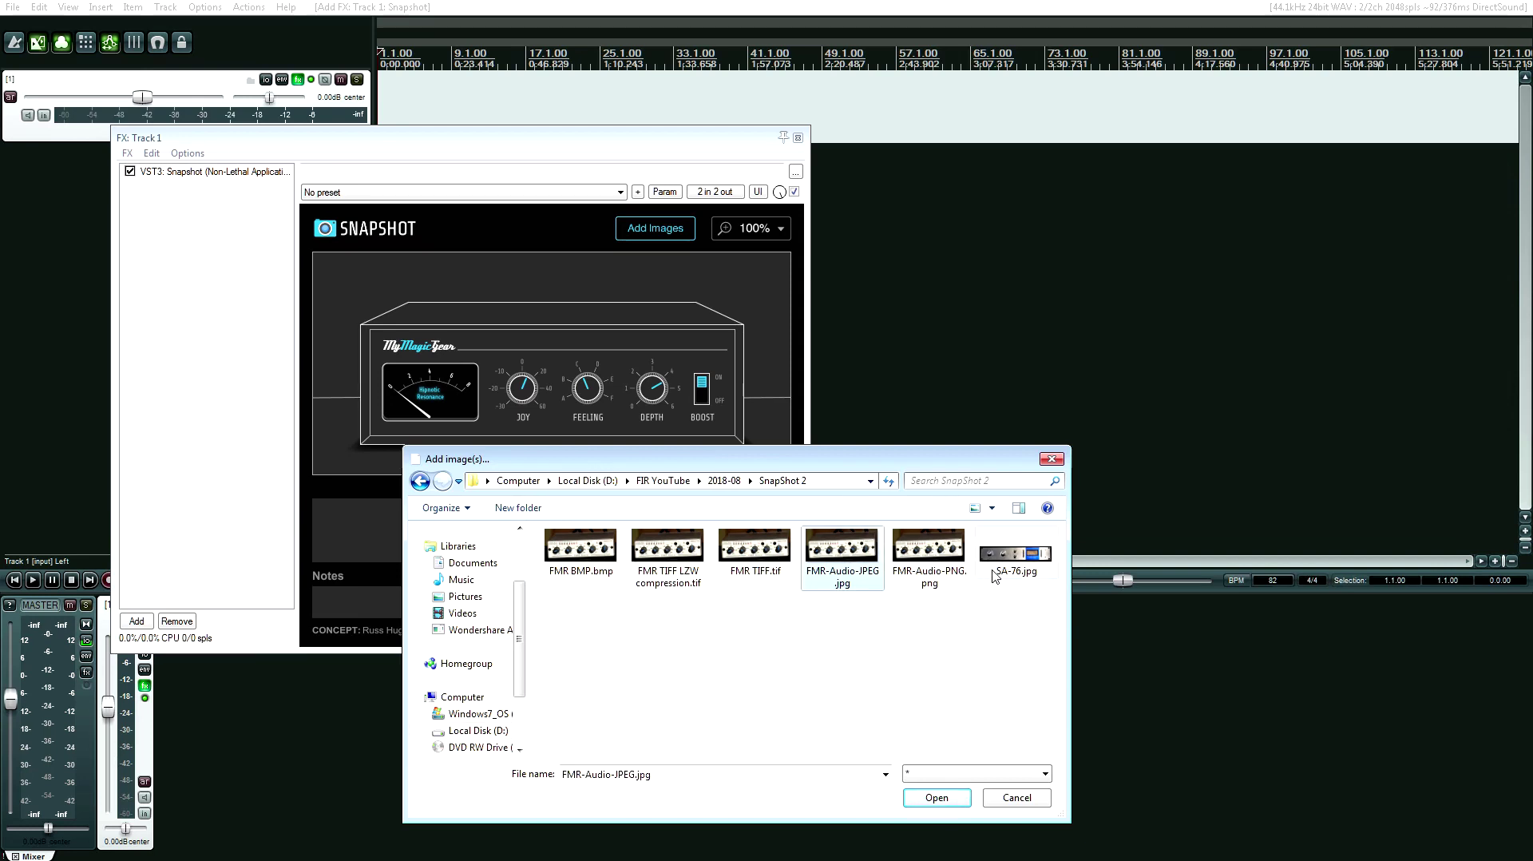
{"action": "key", "text": "Return"}
{"action": "left_click", "coordinate": [765, 229]}
{"action": "left_click", "coordinate": [765, 278]}
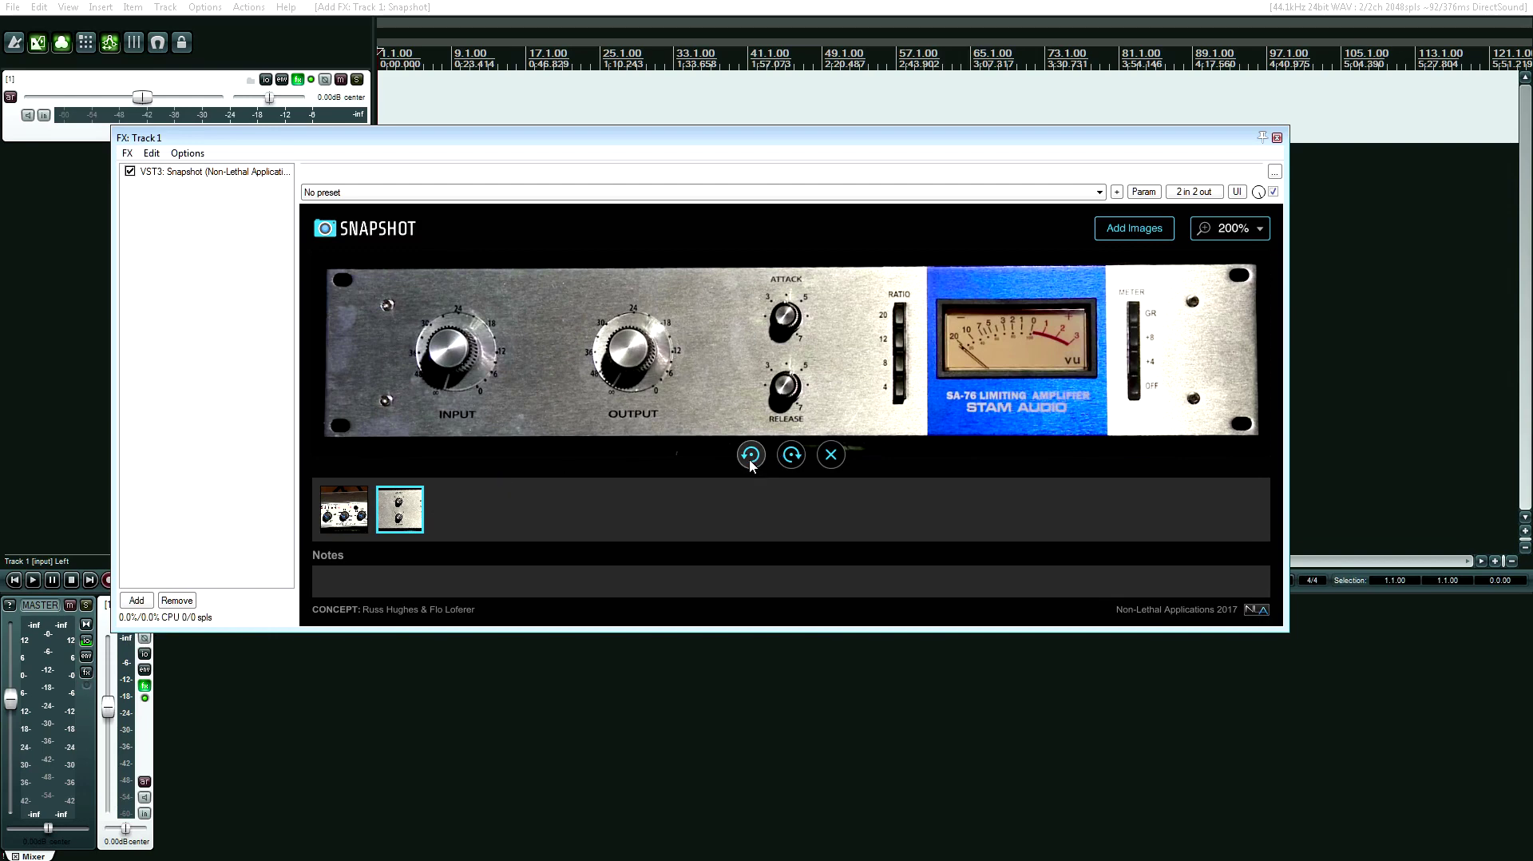
{"action": "left_click", "coordinate": [1244, 236]}
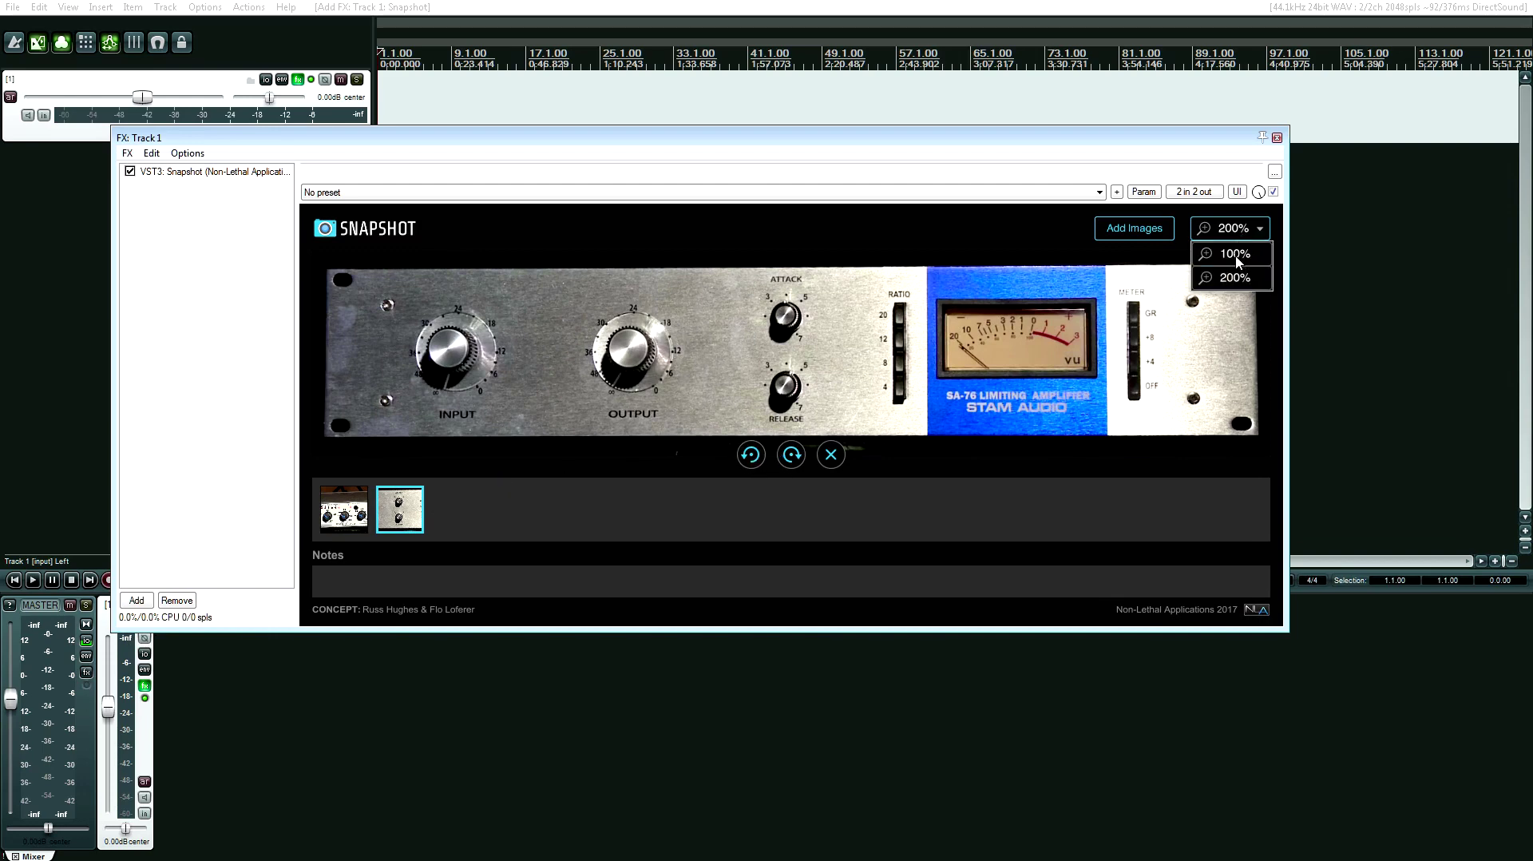
{"action": "left_click", "coordinate": [1237, 251]}
{"action": "left_click", "coordinate": [552, 353]}
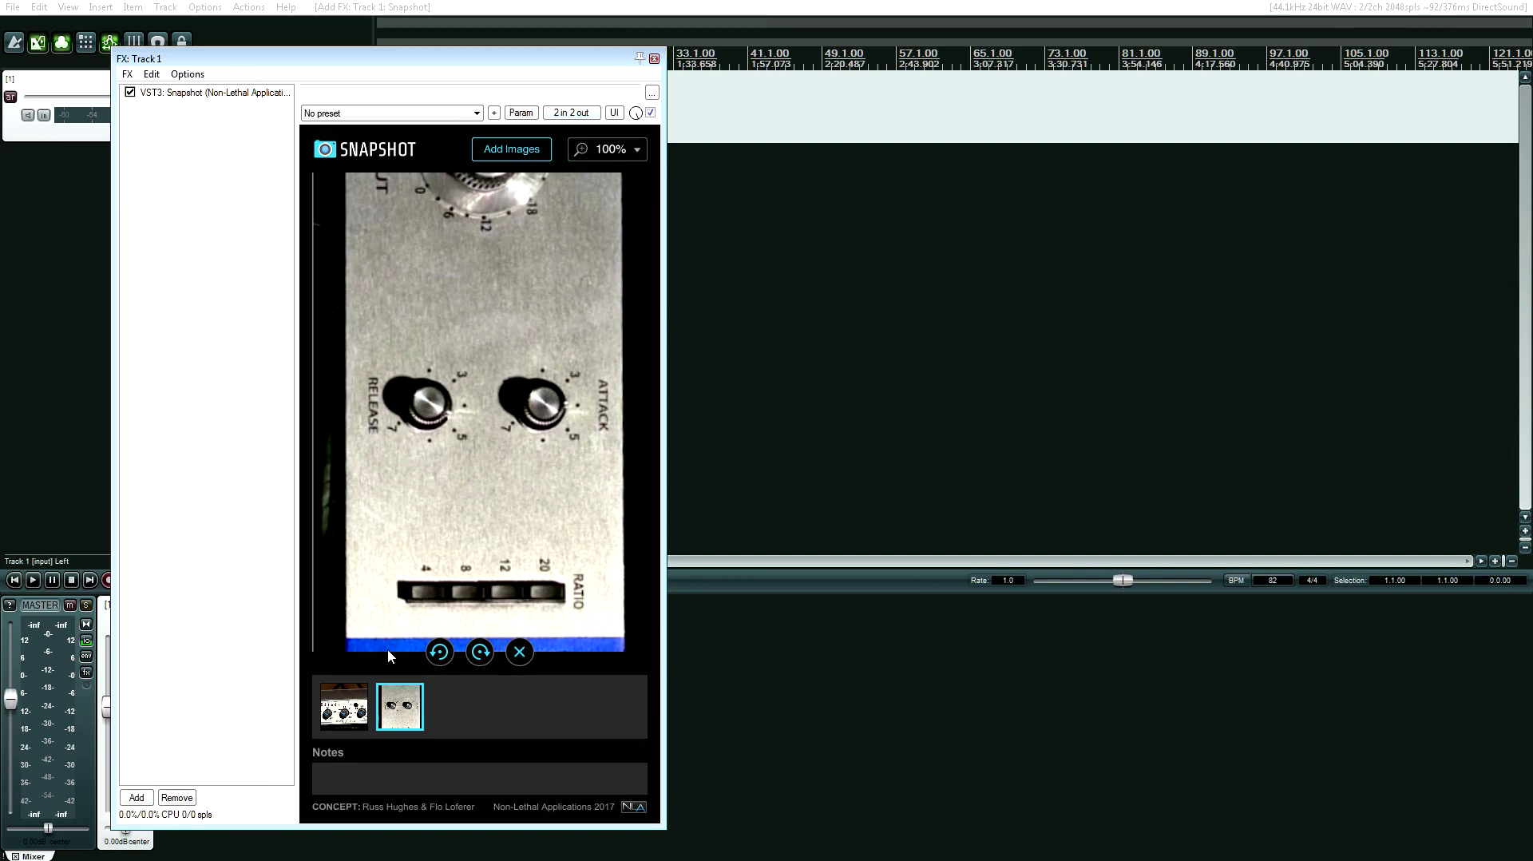
{"action": "left_click", "coordinate": [444, 653]}
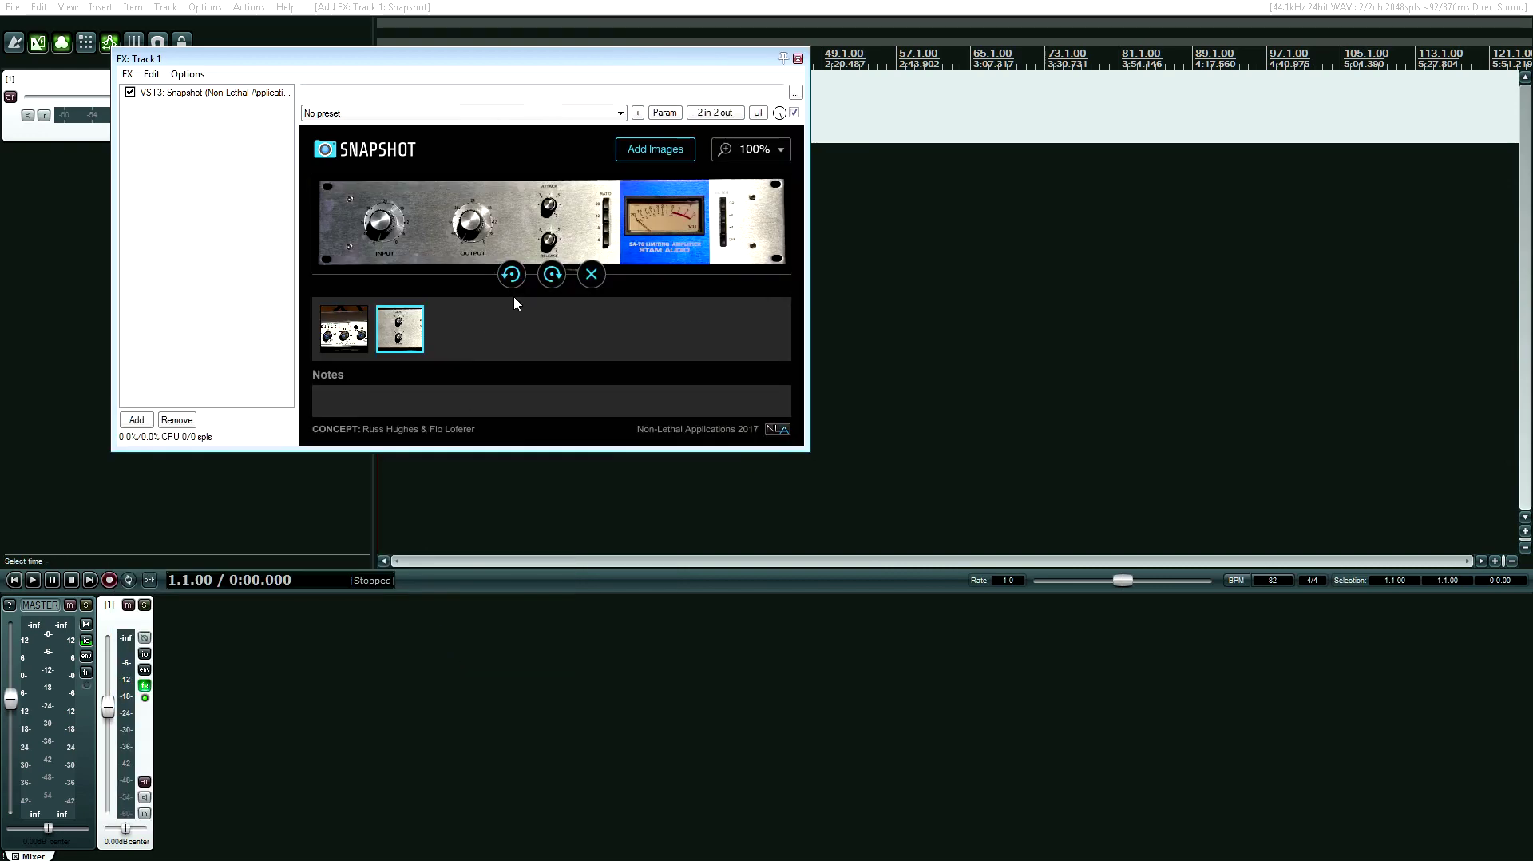
{"action": "left_click", "coordinate": [771, 150]}
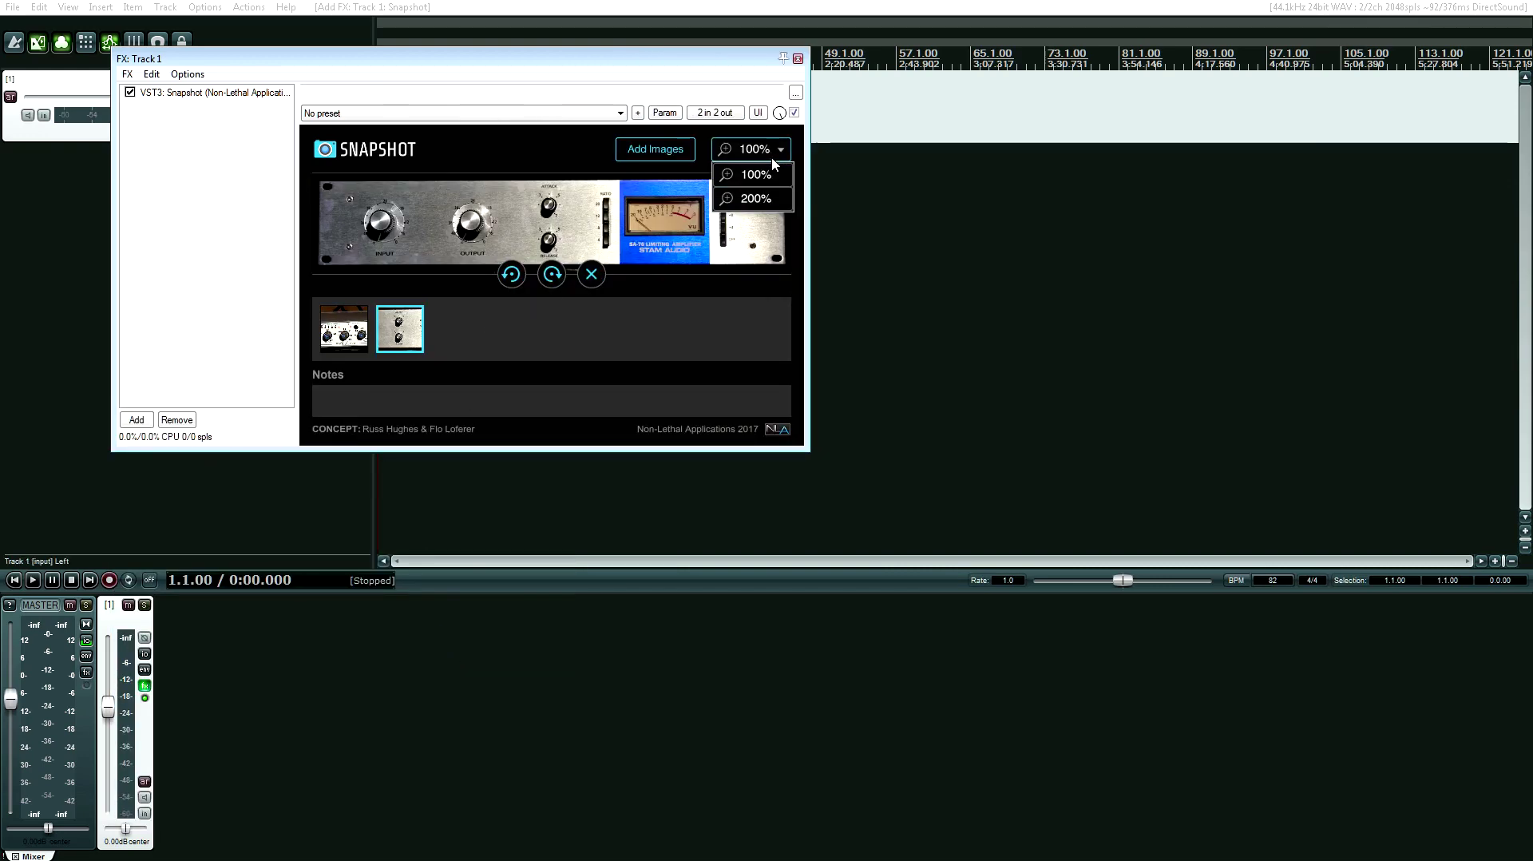
{"action": "left_click", "coordinate": [755, 199]}
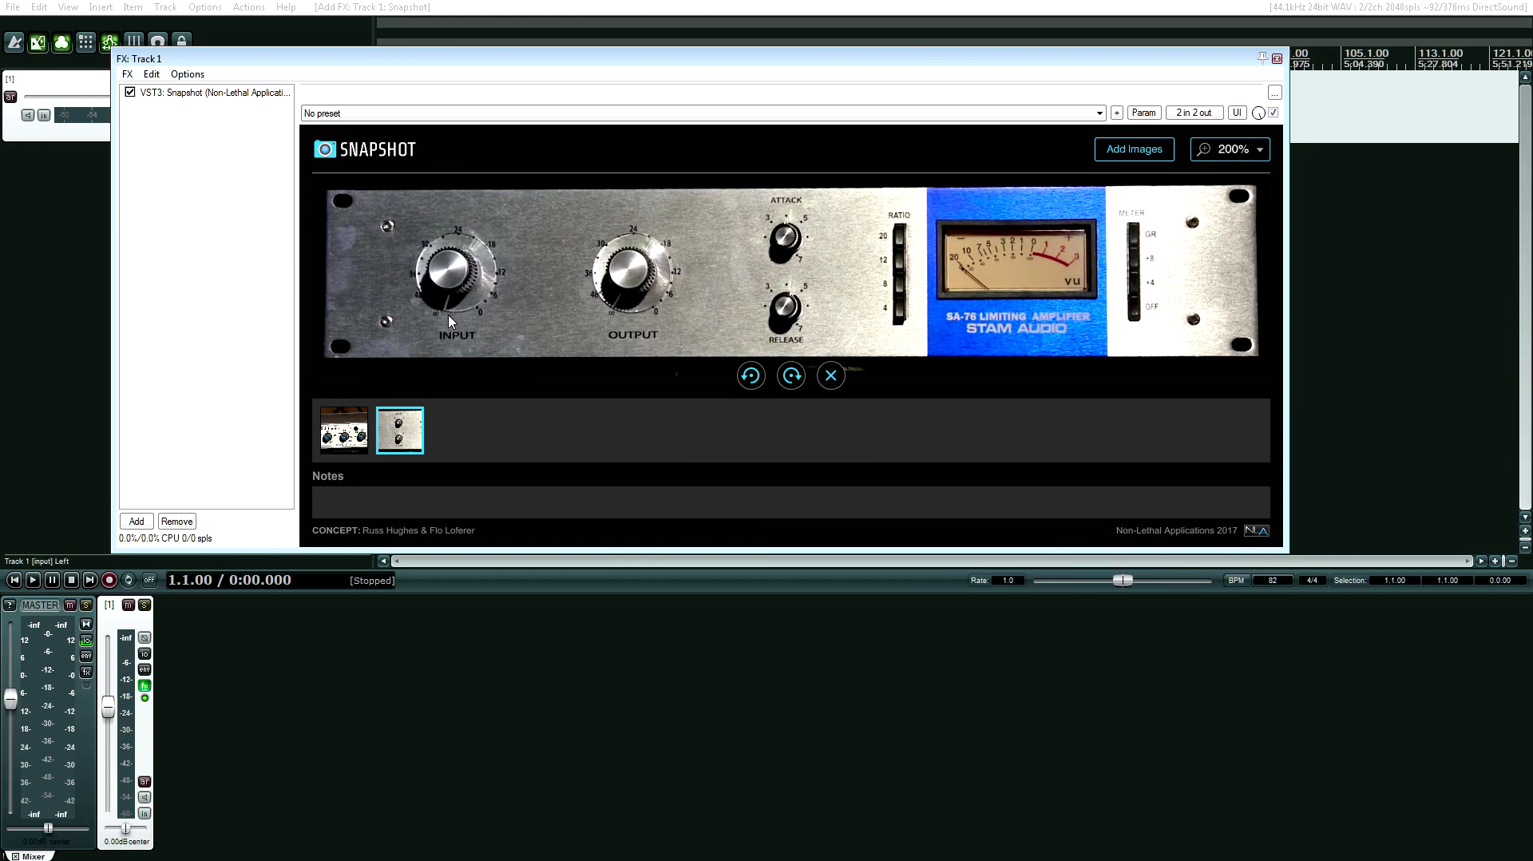
Select the first thumbnail to display the FMR Audio RNC1773 compressor photo.
{"action": "left_click", "coordinate": [335, 438]}
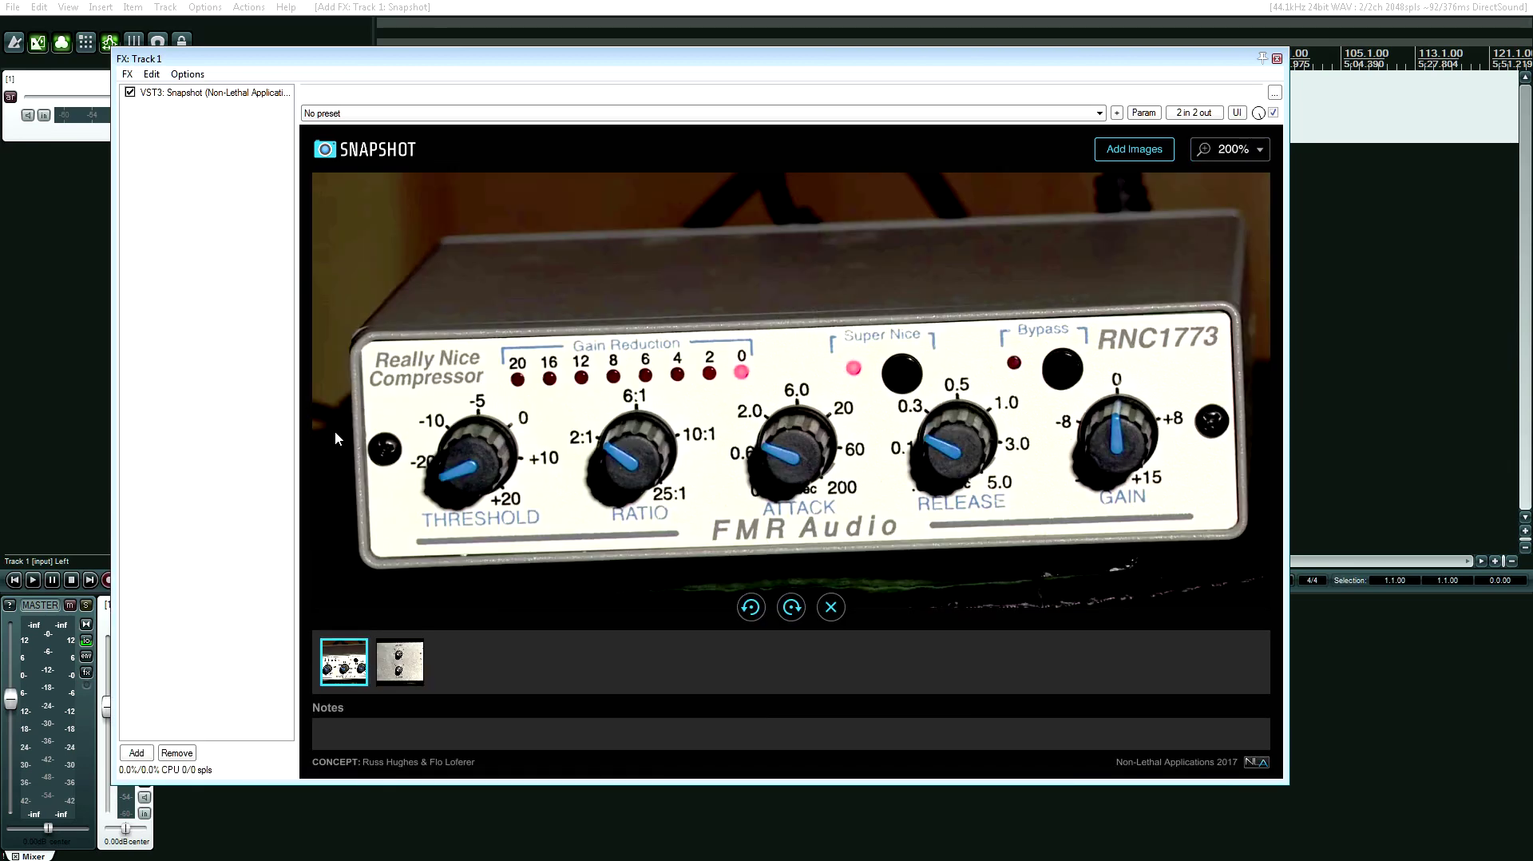